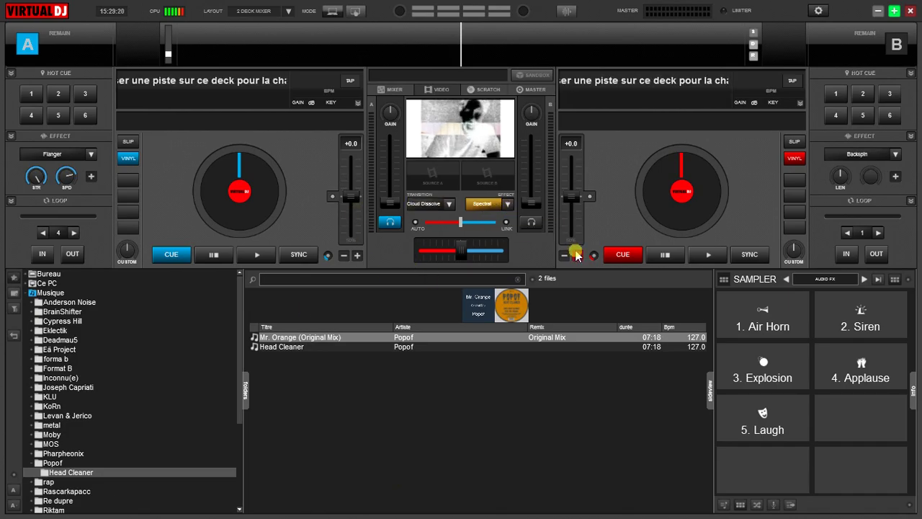
Step: Save the recording destination as al.minimal in the OneDrive Documents folder with the MP4 (alternate video format), and close the configuration
{"action": "left_click", "coordinate": [818, 10]}
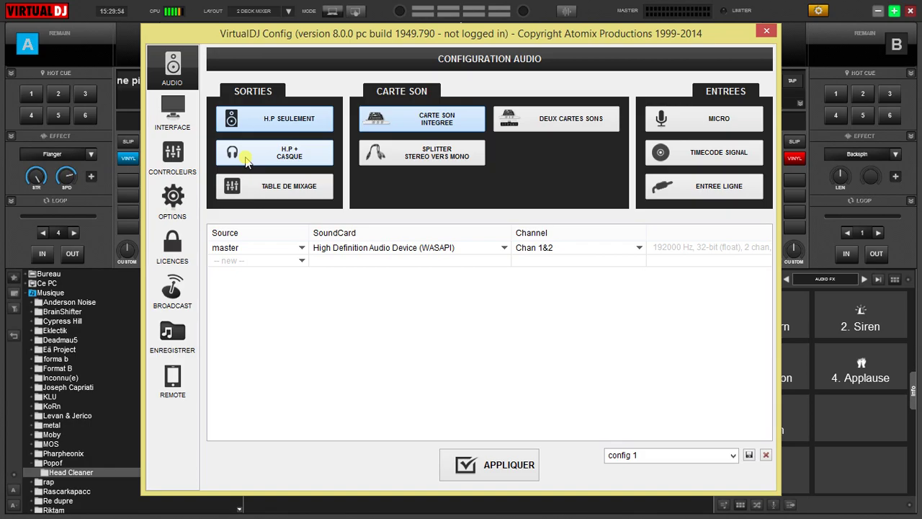
{"action": "left_click", "coordinate": [166, 328]}
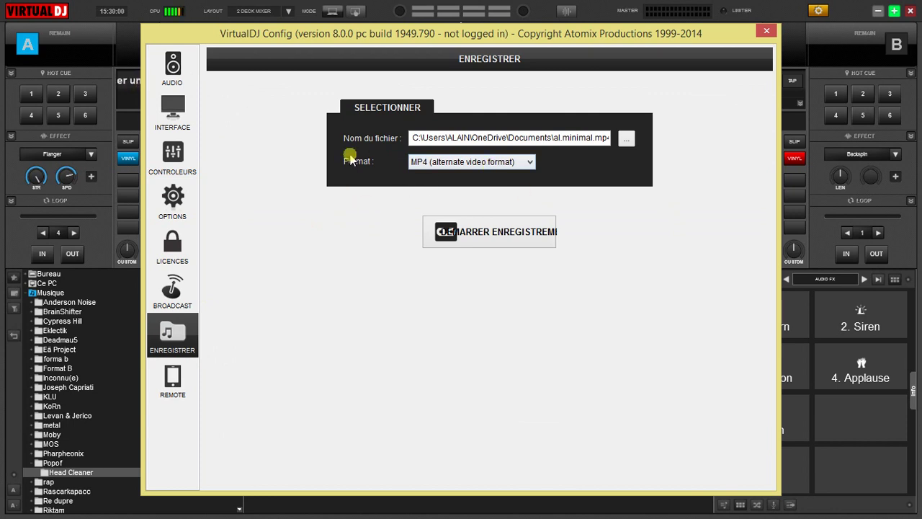
{"action": "left_click", "coordinate": [533, 165]}
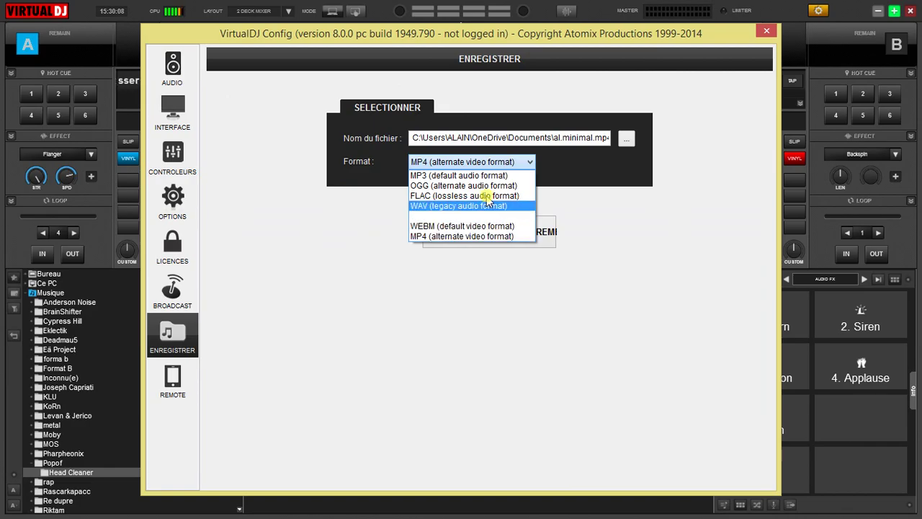
{"action": "left_click", "coordinate": [530, 165]}
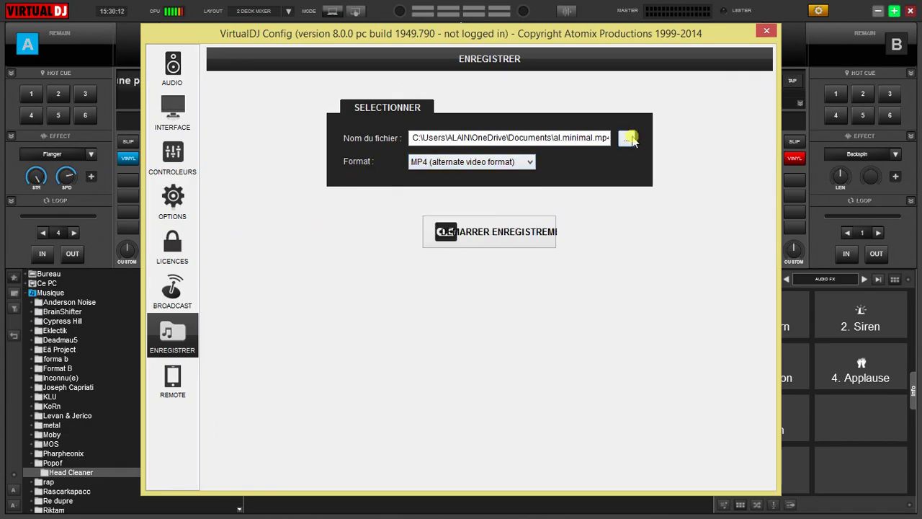
{"action": "left_click", "coordinate": [628, 138]}
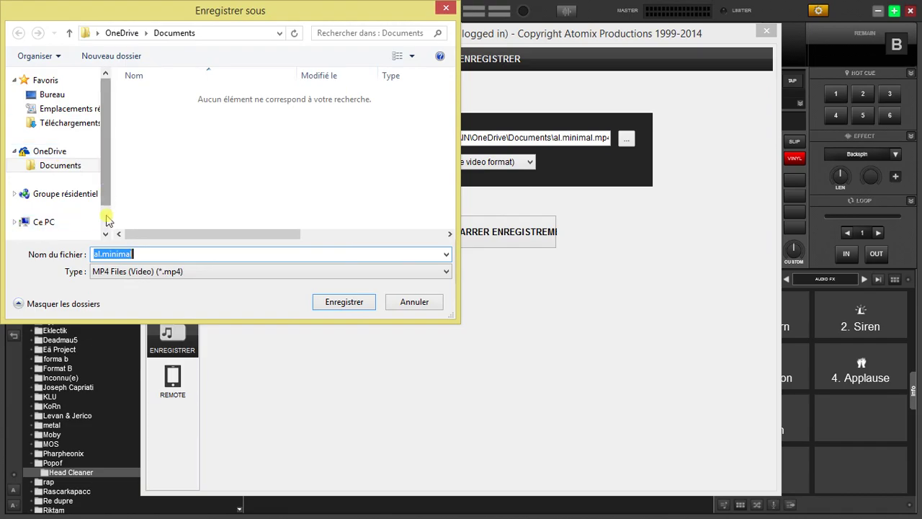
{"action": "left_click", "coordinate": [333, 303]}
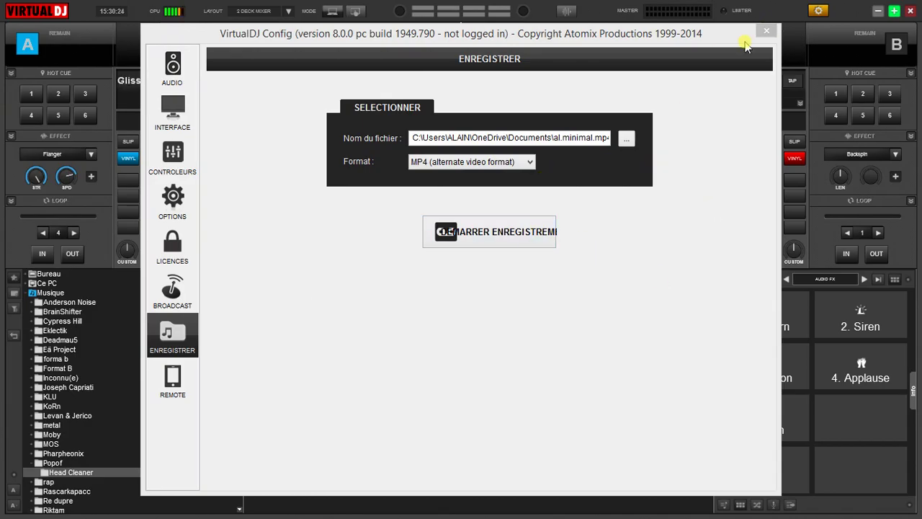
{"action": "left_click", "coordinate": [768, 32]}
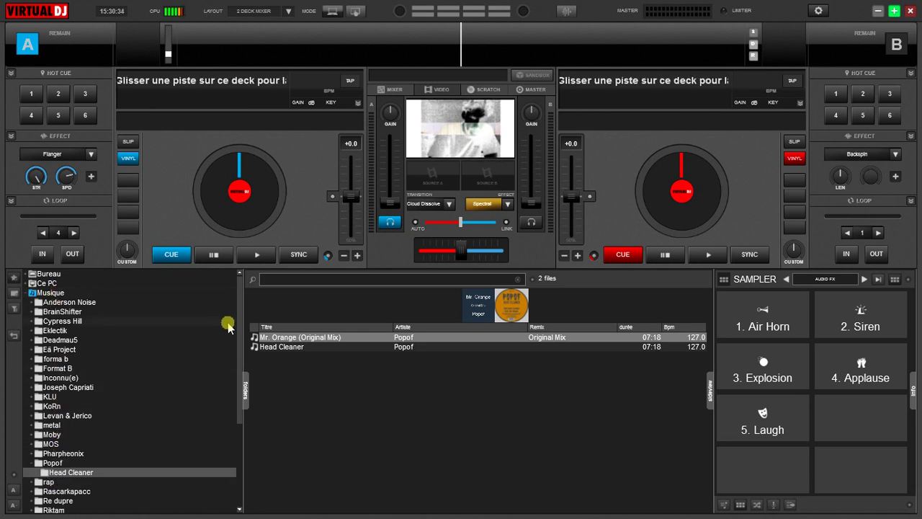
Step: Load Chilli from the YouTube folder onto deck A and Dirty Trip onto deck B
{"action": "left_click_drag", "start_coordinate": [237, 312], "coordinate": [240, 402]}
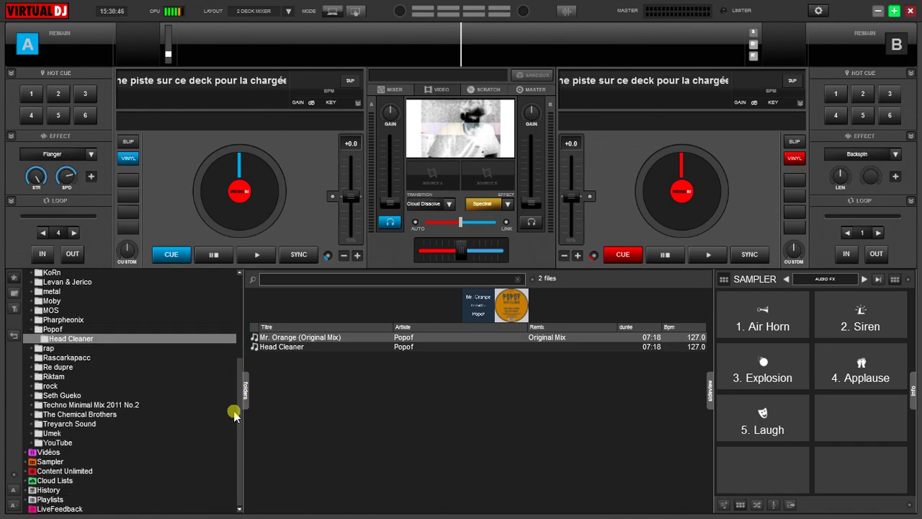
{"action": "left_click", "coordinate": [51, 442]}
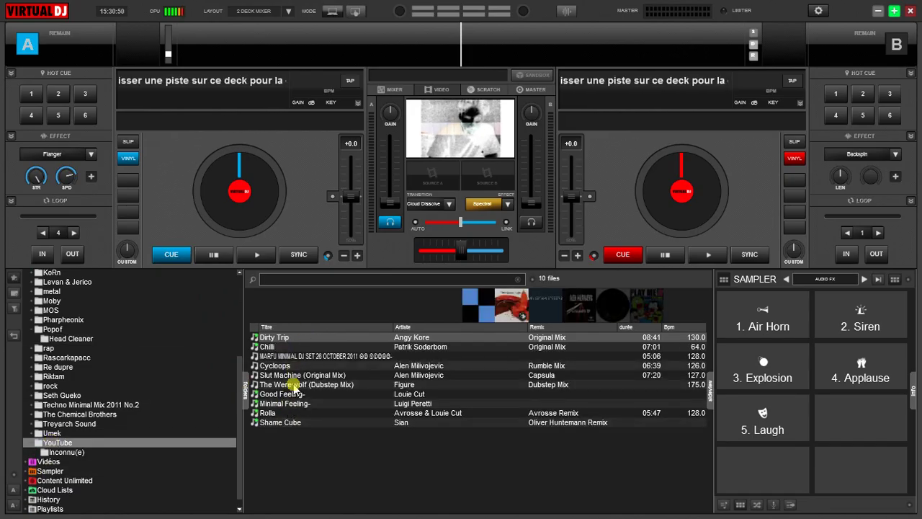
{"action": "left_click", "coordinate": [503, 310]}
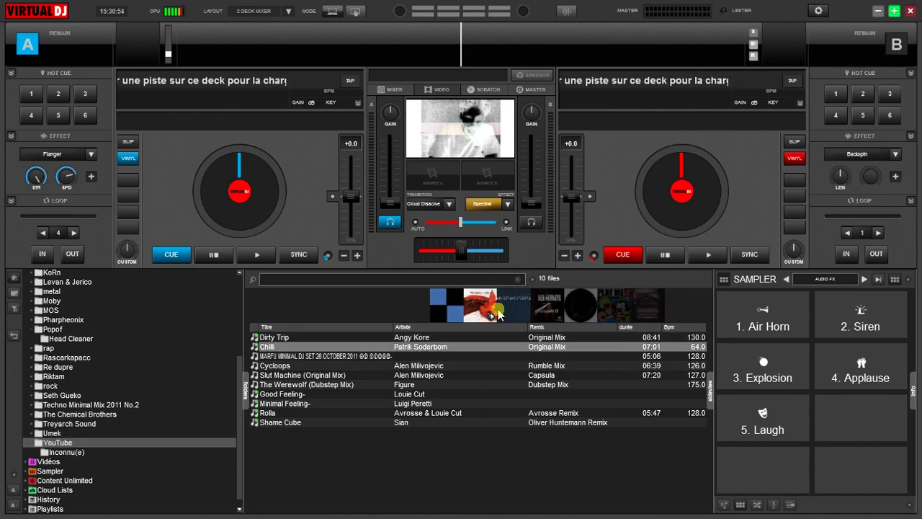
{"action": "left_click_drag", "start_coordinate": [486, 310], "coordinate": [267, 188]}
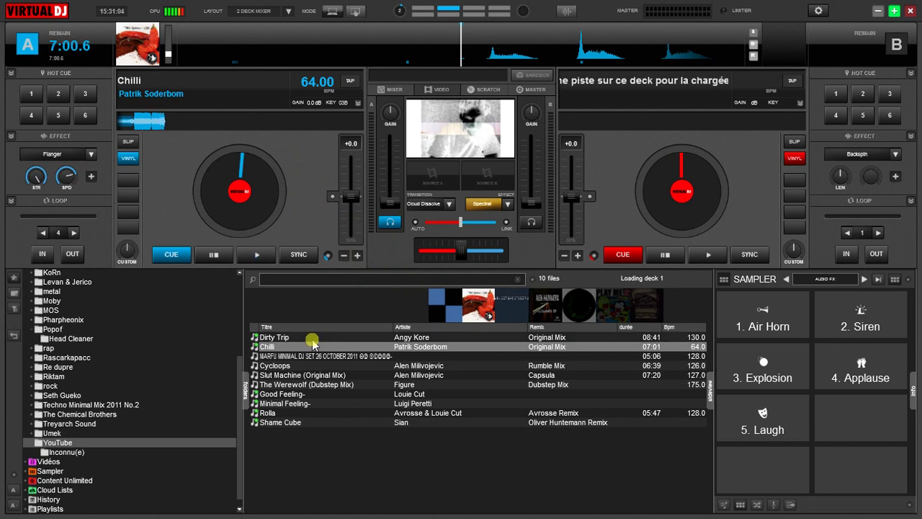
{"action": "left_click", "coordinate": [311, 338]}
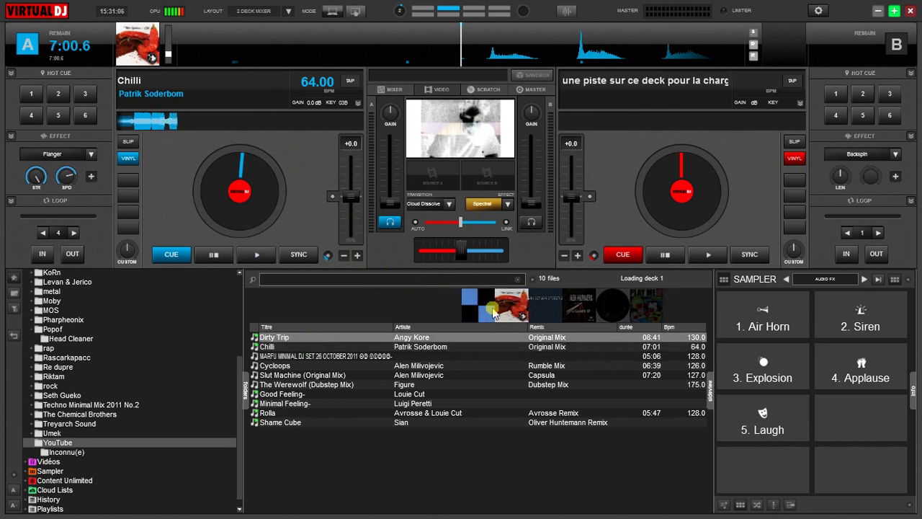
{"action": "left_click_drag", "start_coordinate": [477, 312], "coordinate": [642, 214]}
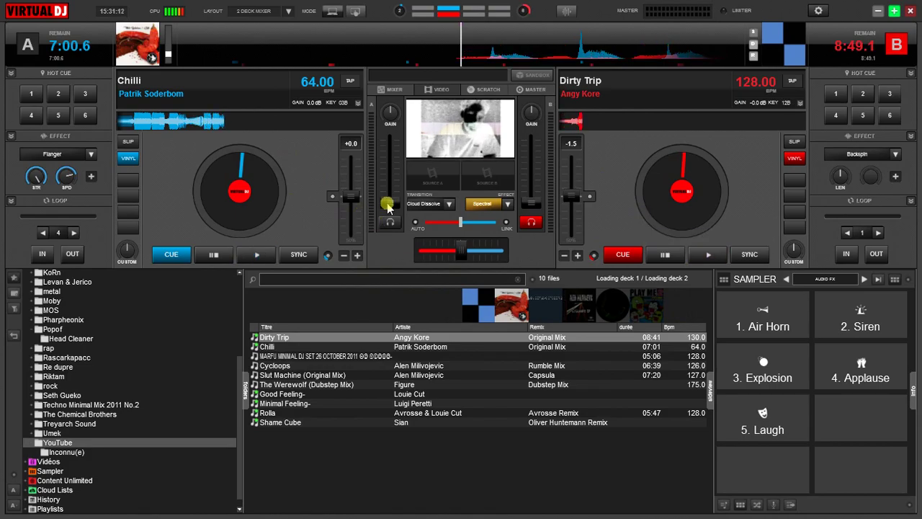
Step: Start playing Chilli on deck A and raise that deck's volume to roughly three quarters
{"action": "left_click_drag", "start_coordinate": [388, 206], "coordinate": [391, 180]}
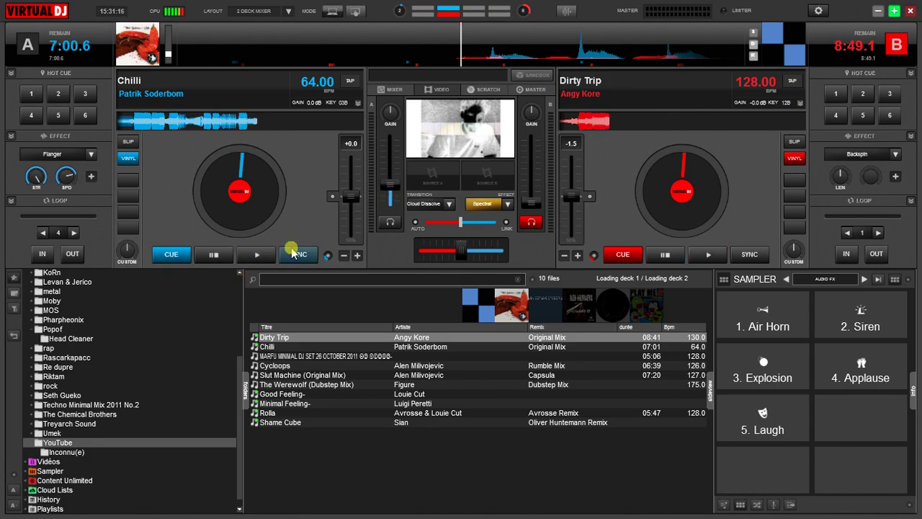
{"action": "left_click", "coordinate": [257, 254]}
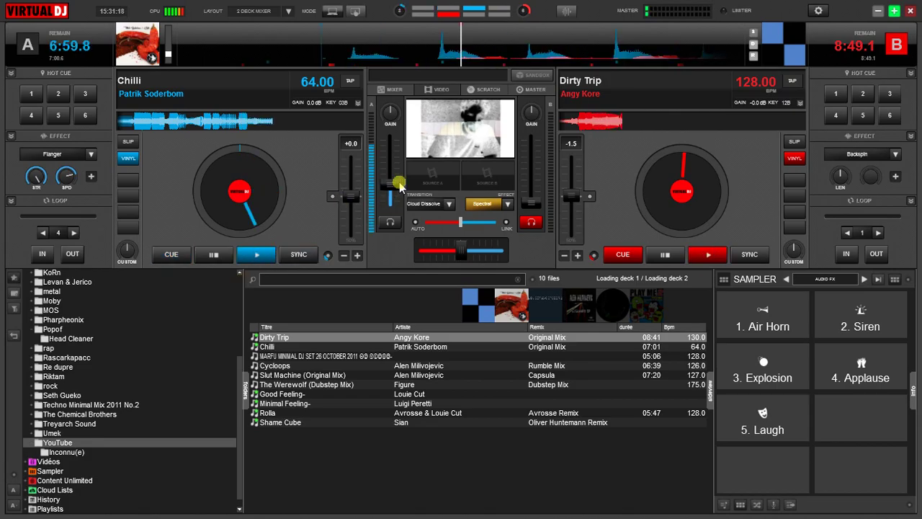
{"action": "left_click_drag", "start_coordinate": [397, 181], "coordinate": [396, 157]}
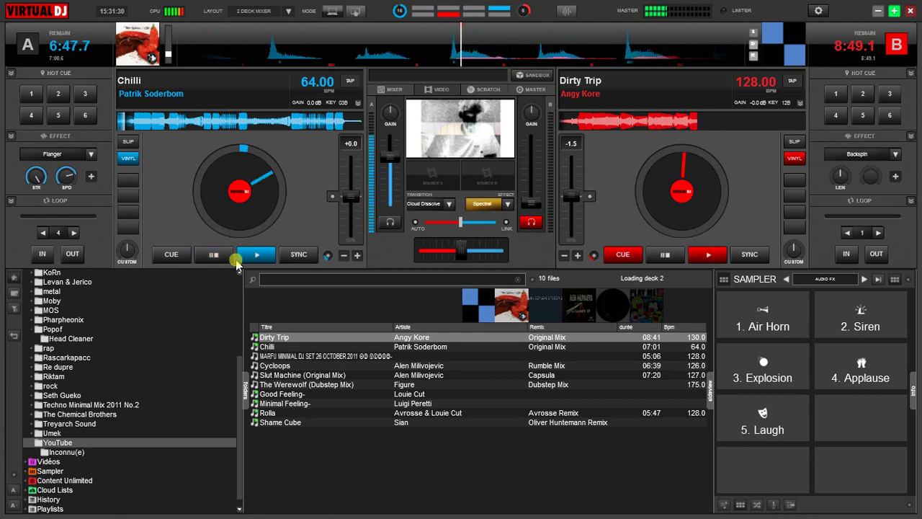
{"action": "key", "text": "space"}
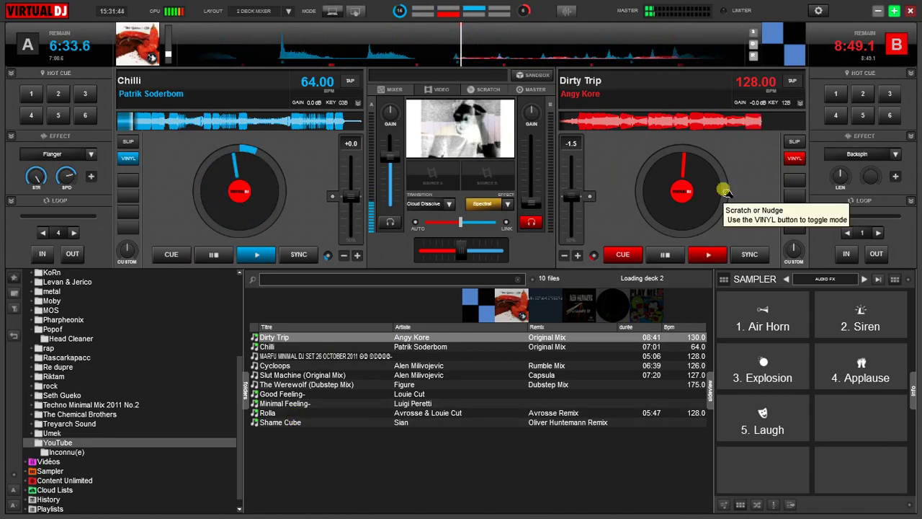
Step: Try mixing in Dirty Trip on deck B from further into the track at about 64% volume, synced with deck A, and fade it out
{"action": "left_click", "coordinate": [711, 256]}
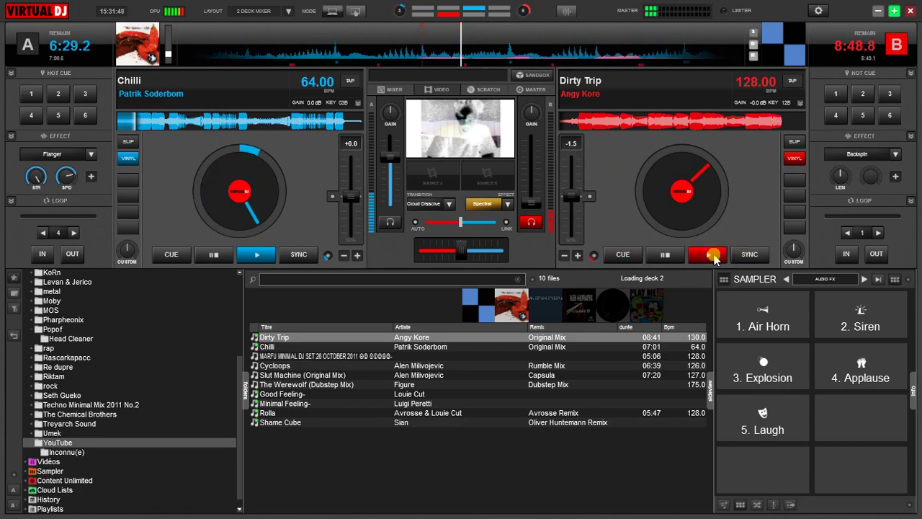
{"action": "left_click", "coordinate": [586, 128]}
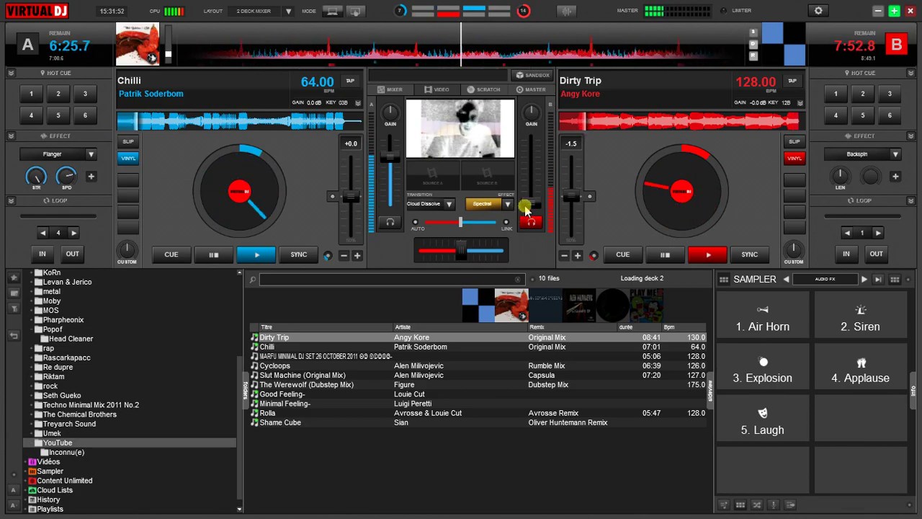
{"action": "left_click_drag", "start_coordinate": [530, 206], "coordinate": [529, 167]}
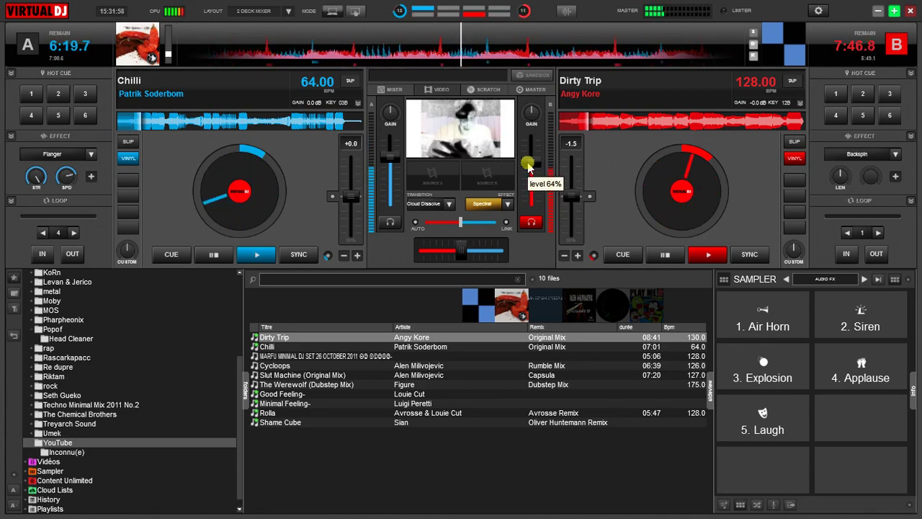
{"action": "left_click", "coordinate": [750, 255]}
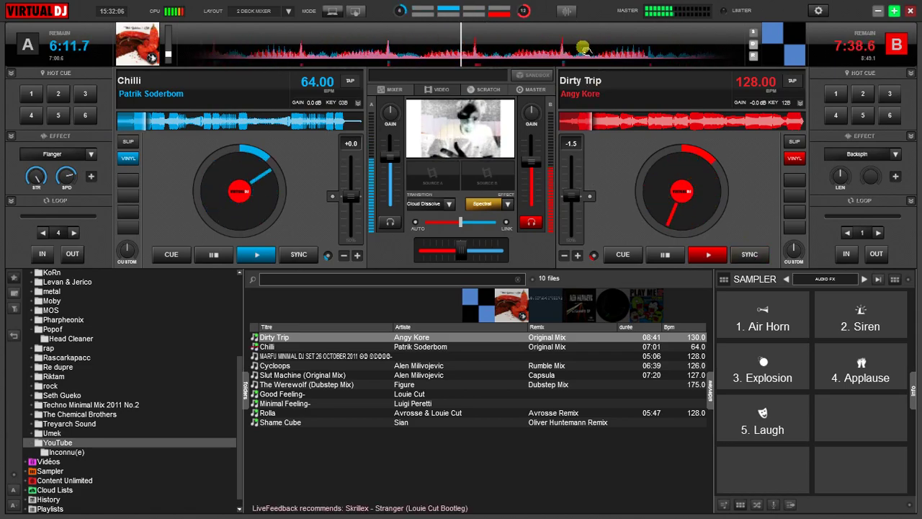
{"action": "left_click_drag", "start_coordinate": [534, 154], "coordinate": [532, 209]}
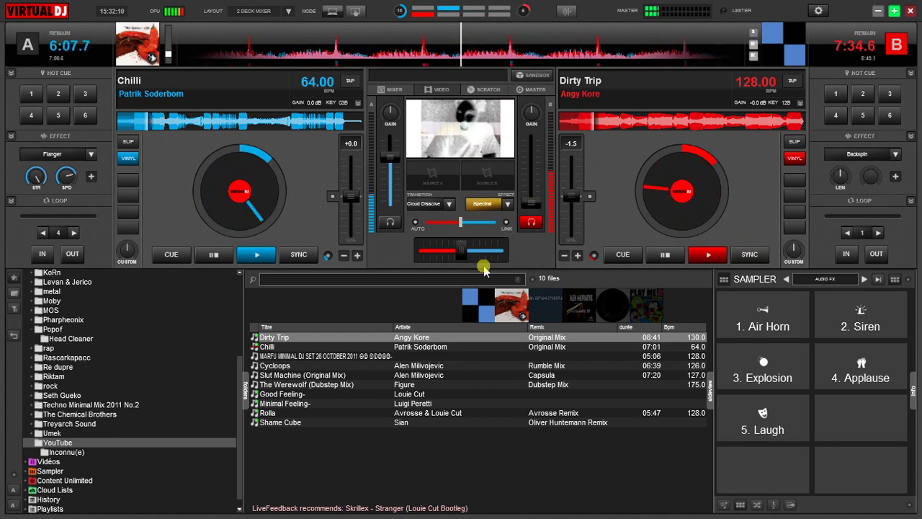
Step: Reduce the Applause sample's volume to about half in the sampler's list view and trigger it from the pads
{"action": "left_click", "coordinate": [791, 320]}
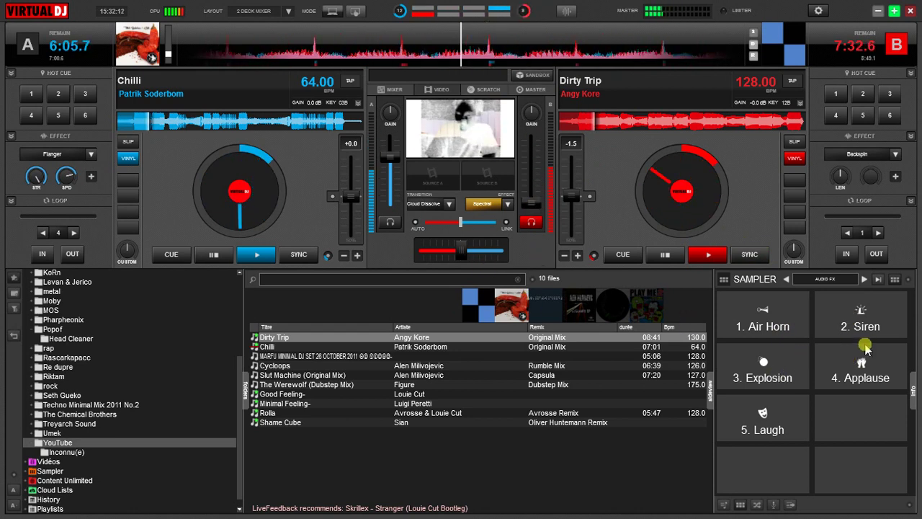
{"action": "left_click", "coordinate": [892, 280]}
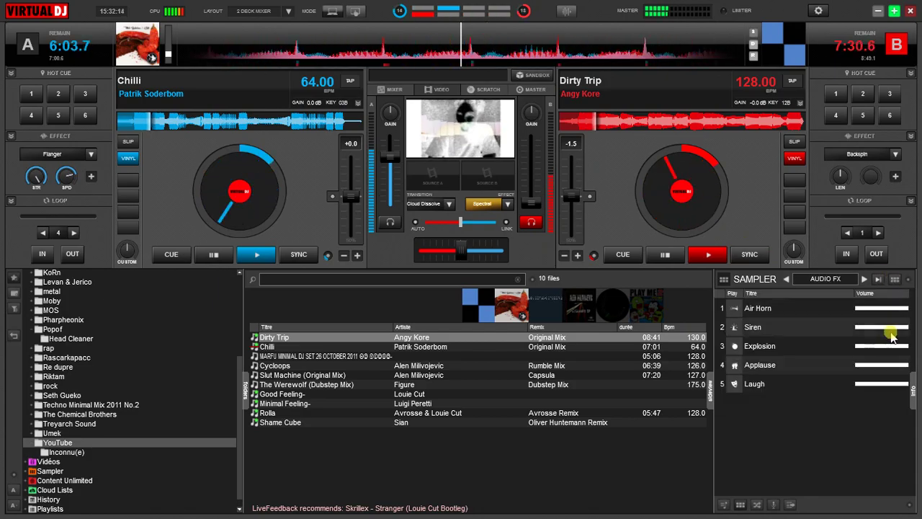
{"action": "left_click", "coordinate": [877, 368]}
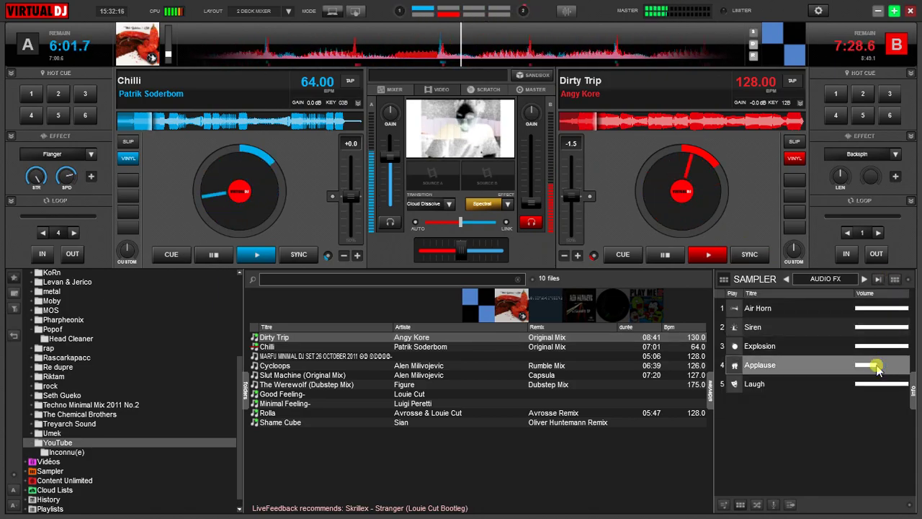
{"action": "left_click", "coordinate": [894, 280]}
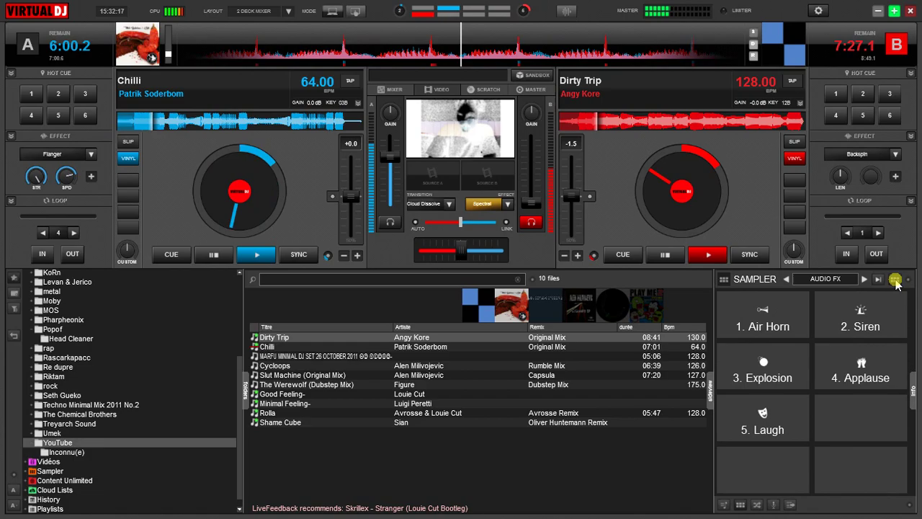
{"action": "left_click", "coordinate": [861, 382]}
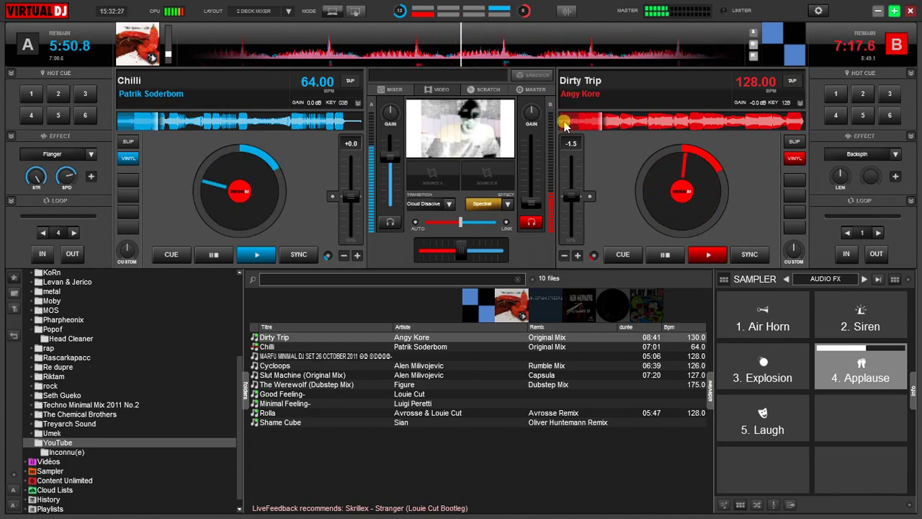
Step: Bring Dirty Trip on deck B back to the start of the track and stop it there
{"action": "left_click", "coordinate": [565, 123]}
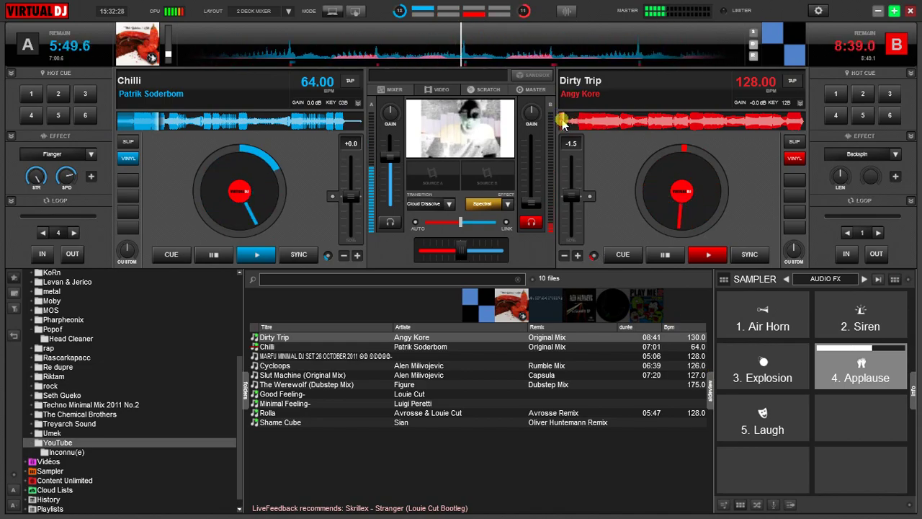
{"action": "left_click", "coordinate": [664, 256]}
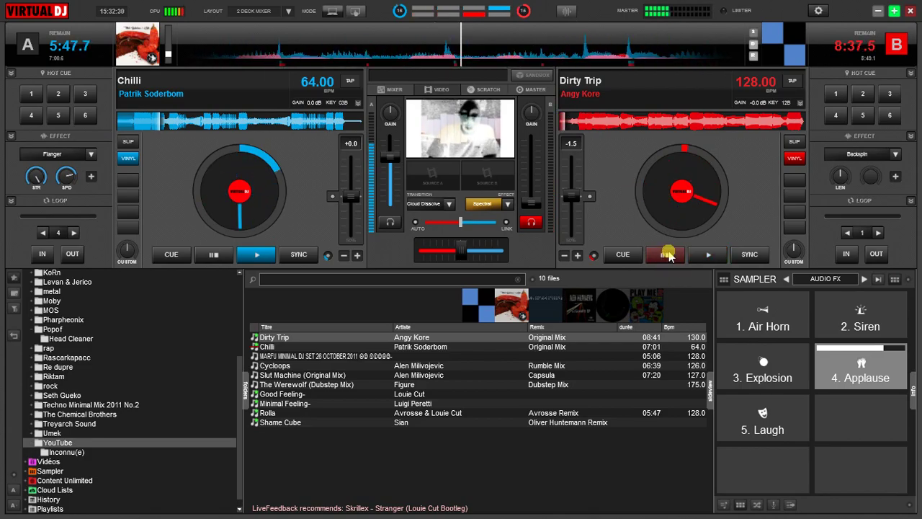
{"action": "left_click", "coordinate": [709, 256]}
{"action": "left_click", "coordinate": [681, 258]}
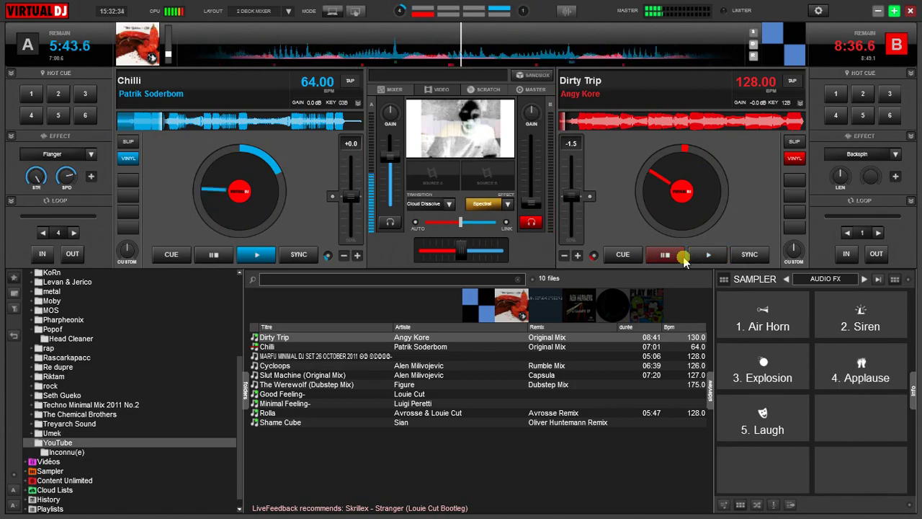
{"action": "left_click", "coordinate": [683, 260]}
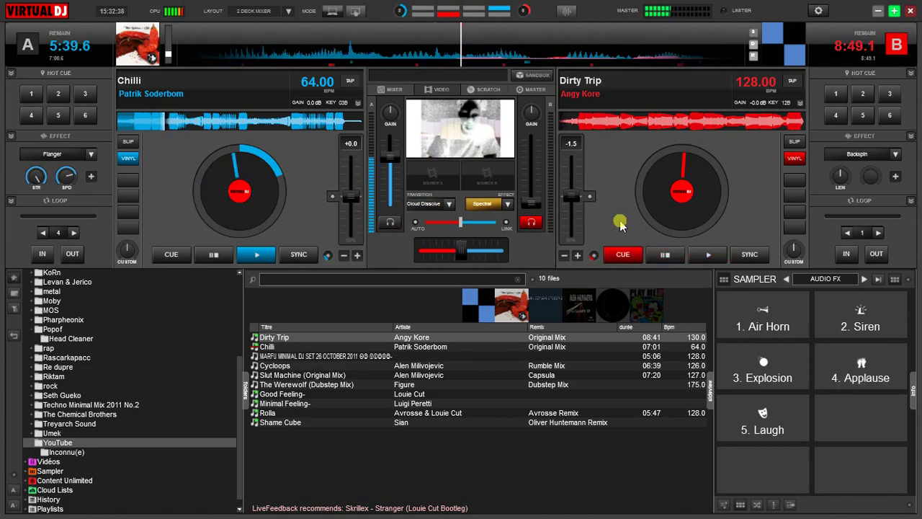
Step: Start Dirty Trip on deck B in sync with deck A and raise deck B's volume to just over half
{"action": "left_click", "coordinate": [742, 255]}
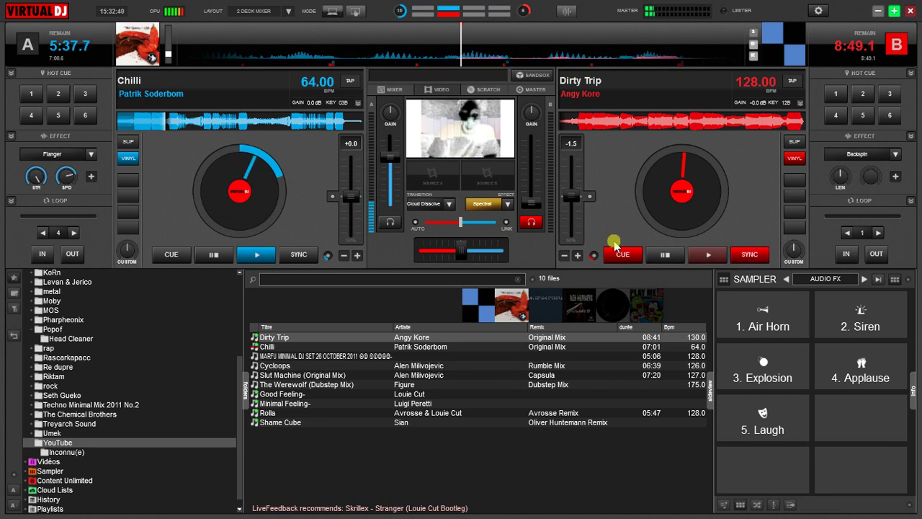
{"action": "left_click", "coordinate": [684, 256]}
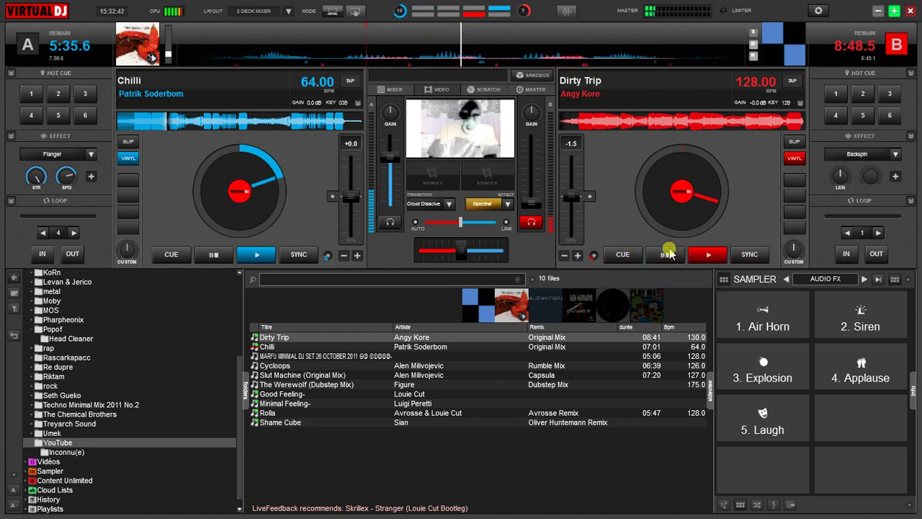
{"action": "left_click_drag", "start_coordinate": [530, 207], "coordinate": [531, 171]}
{"action": "left_click", "coordinate": [746, 252]}
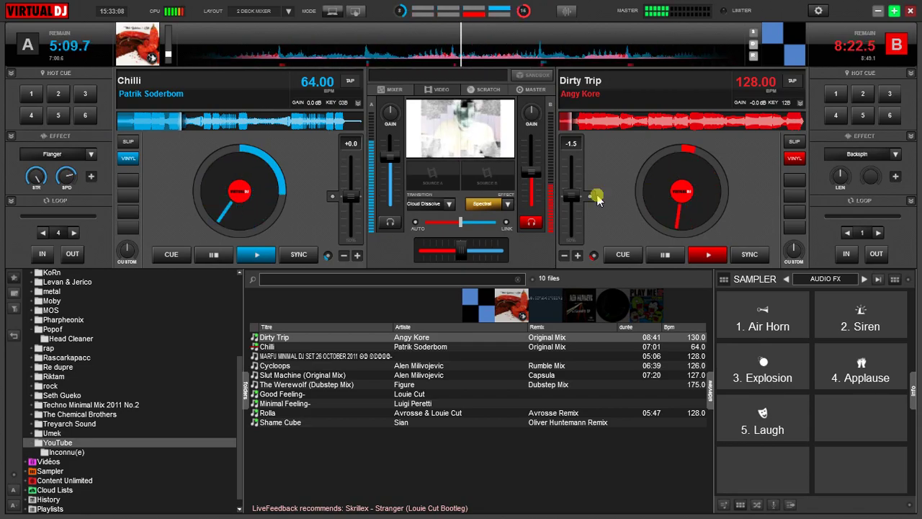
Step: Show the mixer's equalizer controls and raise the low frequencies on deck A
{"action": "left_click", "coordinate": [391, 90]}
{"action": "left_click_drag", "start_coordinate": [388, 168], "coordinate": [413, 151]}
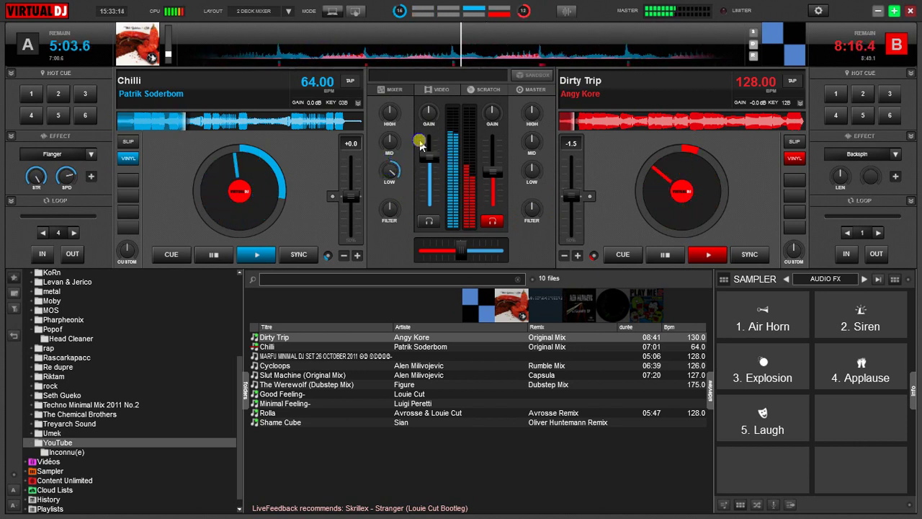
Step: Fade from deck A to deck B using deck A's filter and both volume faders, and toggle deck A's headphone monitoring
{"action": "left_click_drag", "start_coordinate": [389, 208], "coordinate": [408, 187]}
{"action": "left_click_drag", "start_coordinate": [489, 167], "coordinate": [491, 144]}
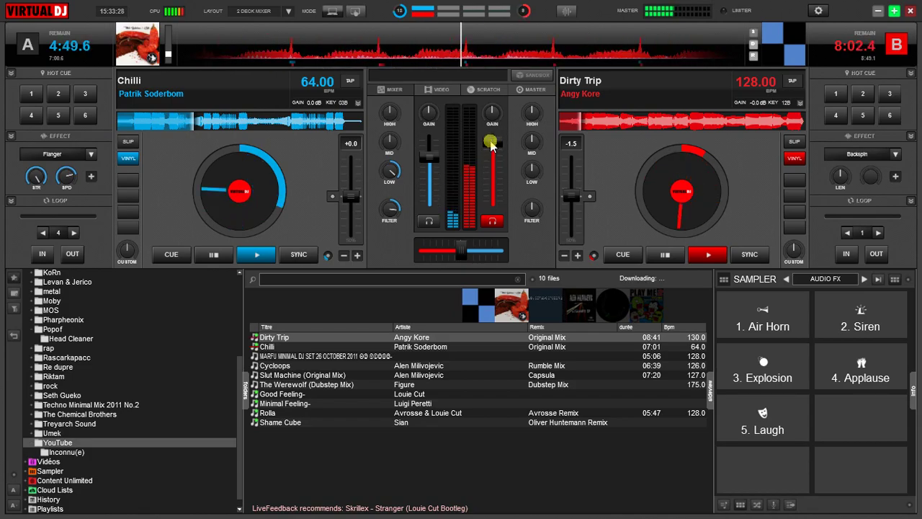
{"action": "left_click_drag", "start_coordinate": [432, 159], "coordinate": [436, 206]}
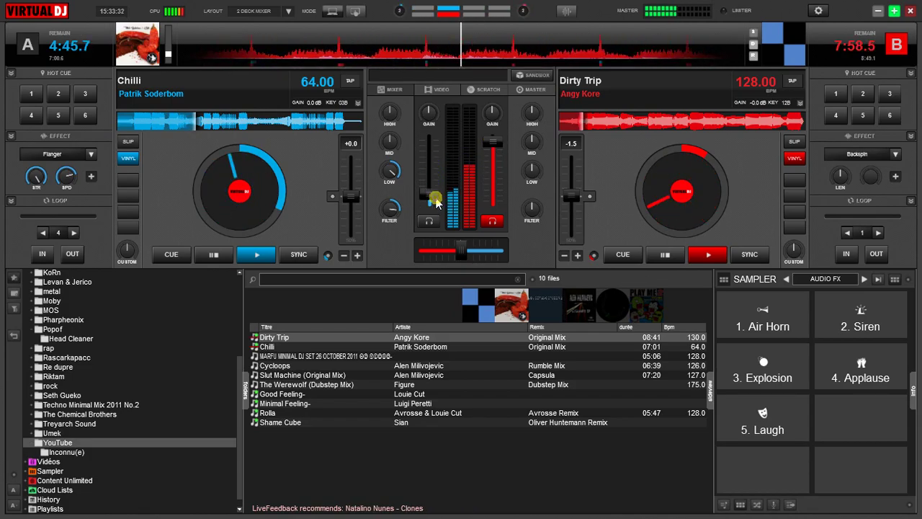
{"action": "left_click", "coordinate": [431, 223]}
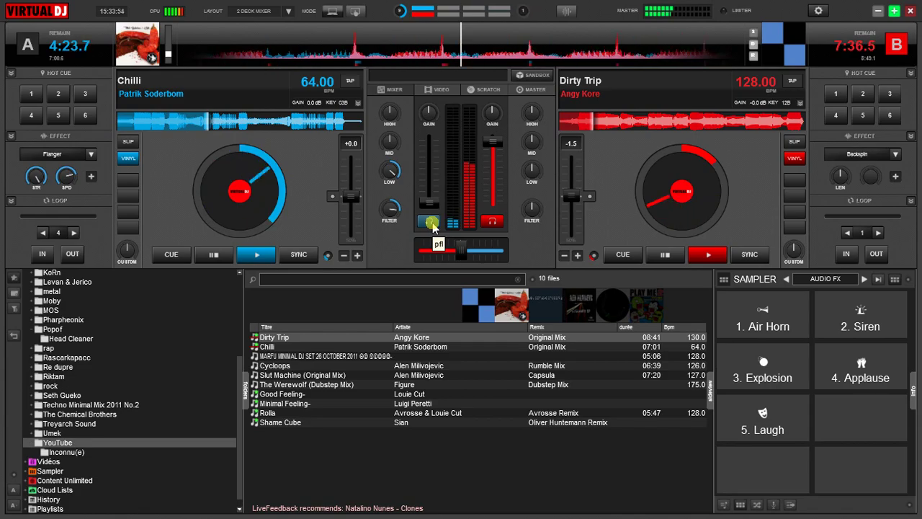
{"action": "left_click", "coordinate": [431, 223]}
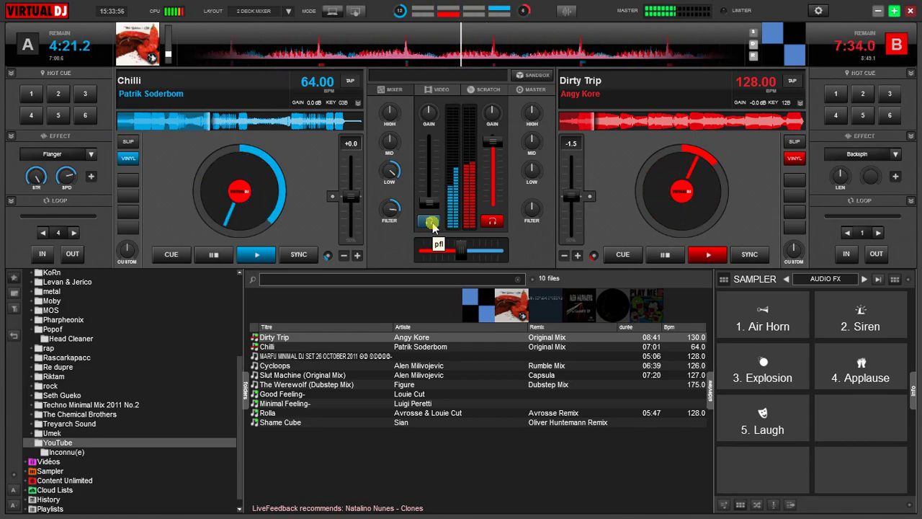
Step: Load Rolla onto deck A and reset that deck's filter and low-frequency controls to neutral
{"action": "left_click", "coordinate": [296, 347]}
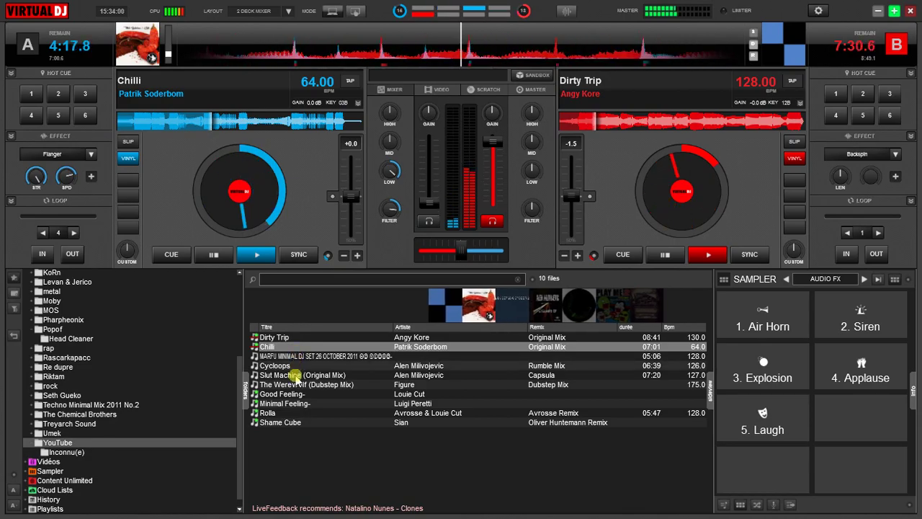
{"action": "left_click", "coordinate": [291, 413]}
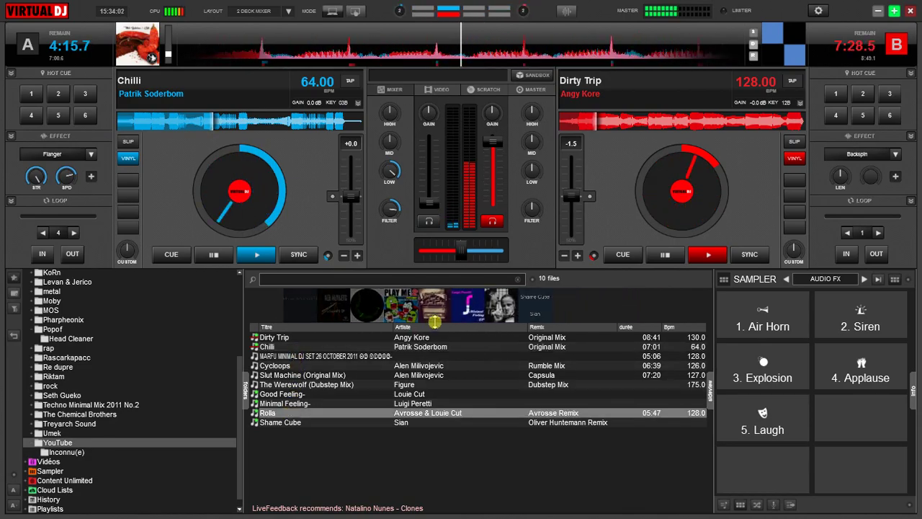
{"action": "left_click_drag", "start_coordinate": [474, 306], "coordinate": [266, 191]}
{"action": "left_click_drag", "start_coordinate": [398, 209], "coordinate": [365, 214]}
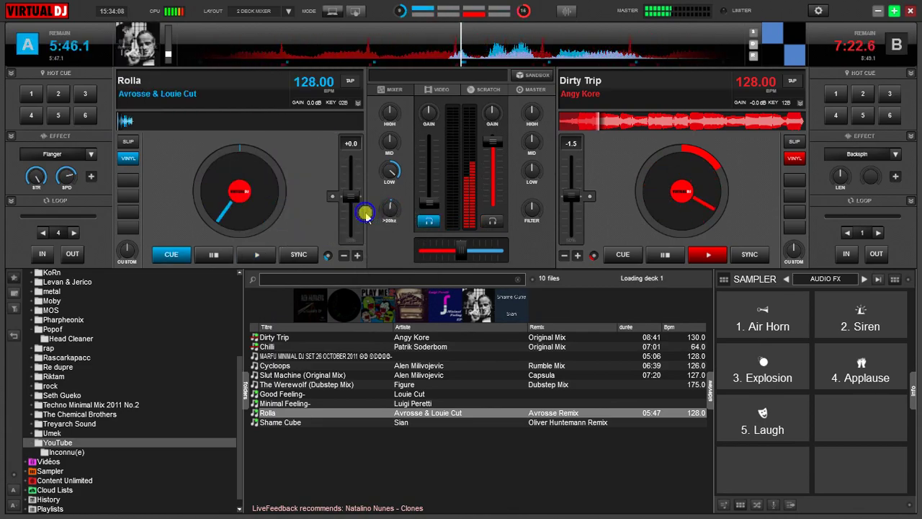
{"action": "left_click_drag", "start_coordinate": [397, 169], "coordinate": [327, 208]}
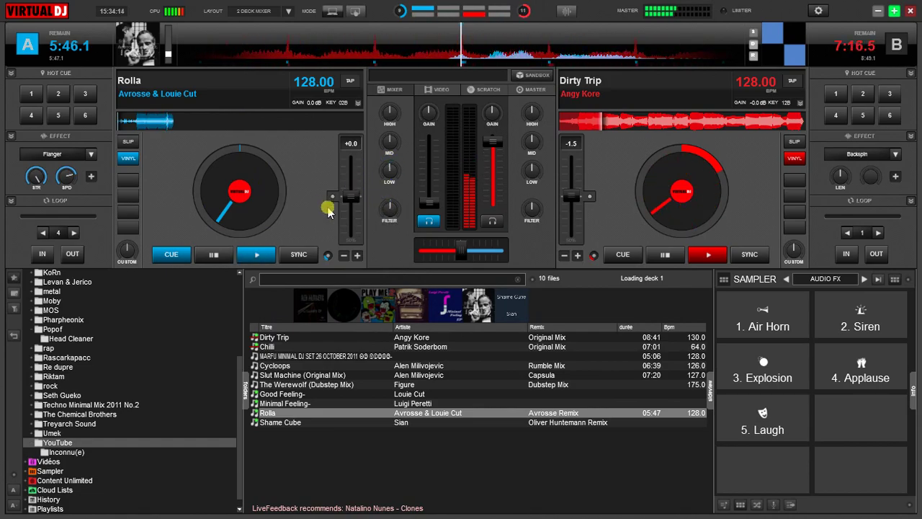
Step: Start Rolla on deck A in sync with deck B and raise deck A's volume to about 68%
{"action": "left_click", "coordinate": [298, 256]}
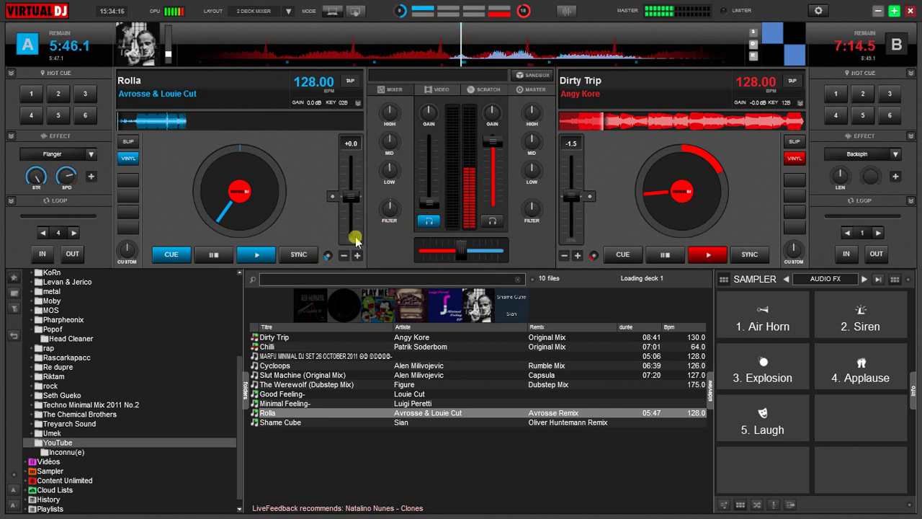
{"action": "left_click", "coordinate": [253, 258]}
{"action": "left_click_drag", "start_coordinate": [420, 200], "coordinate": [429, 160]}
{"action": "left_click", "coordinate": [300, 258]}
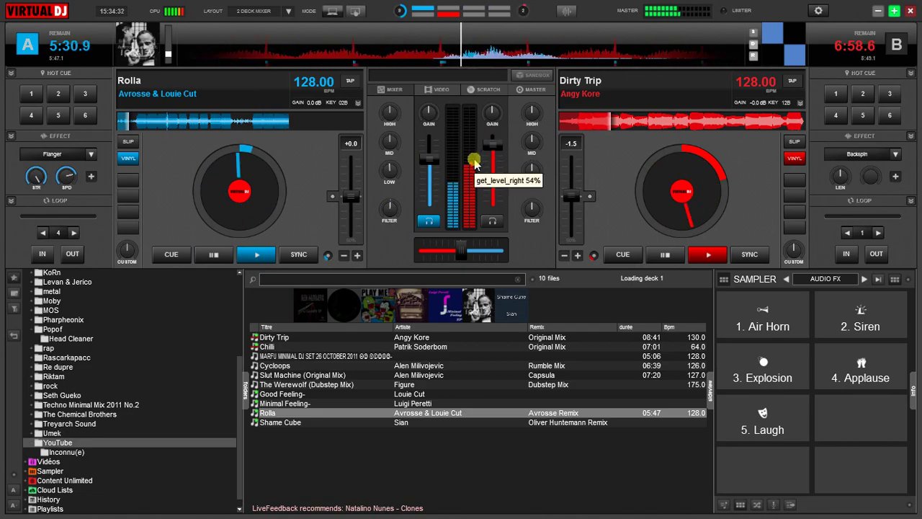
Step: Trigger the Applause sample over the mix and fade deck A's volume down to zero
{"action": "left_click", "coordinate": [835, 371]}
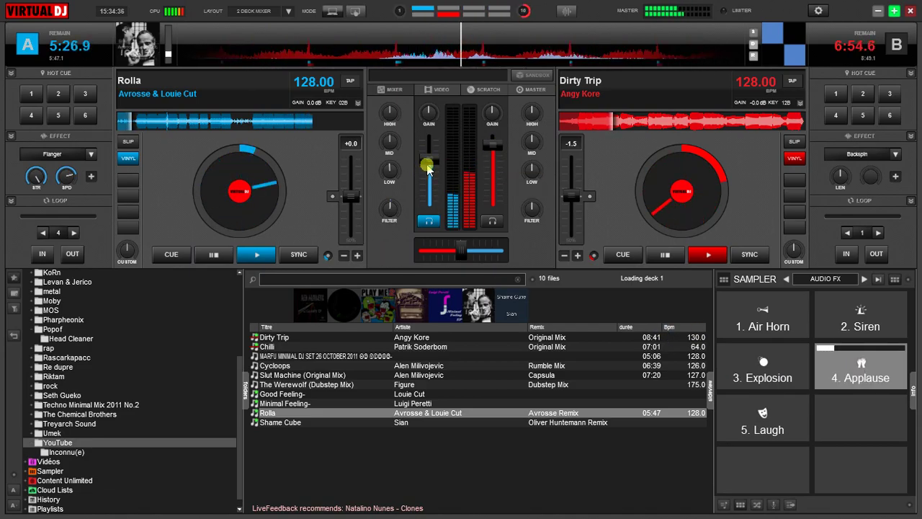
{"action": "mouse_move", "coordinate": [428, 168]}
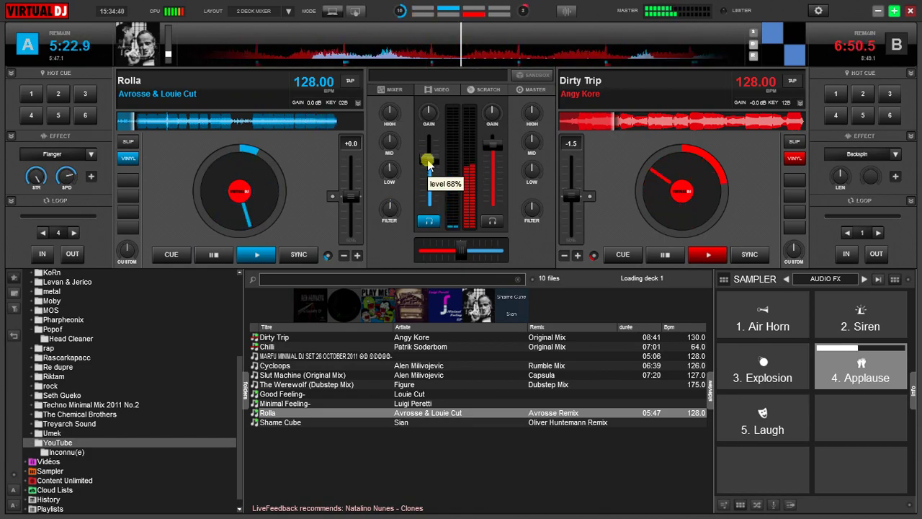
{"action": "left_click_drag", "start_coordinate": [428, 164], "coordinate": [428, 205]}
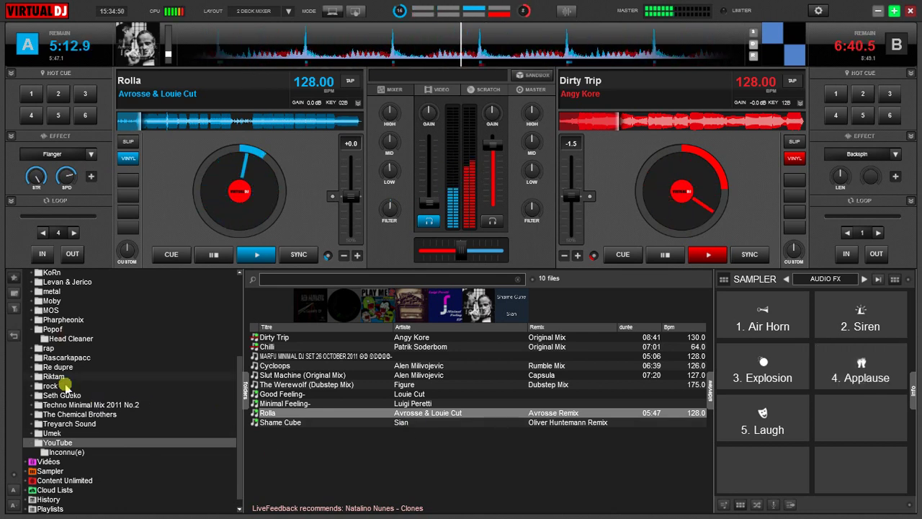
Step: Load Mr. Orange (Original Mix) from the Head Cleaner folder onto deck A
{"action": "left_click", "coordinate": [66, 338]}
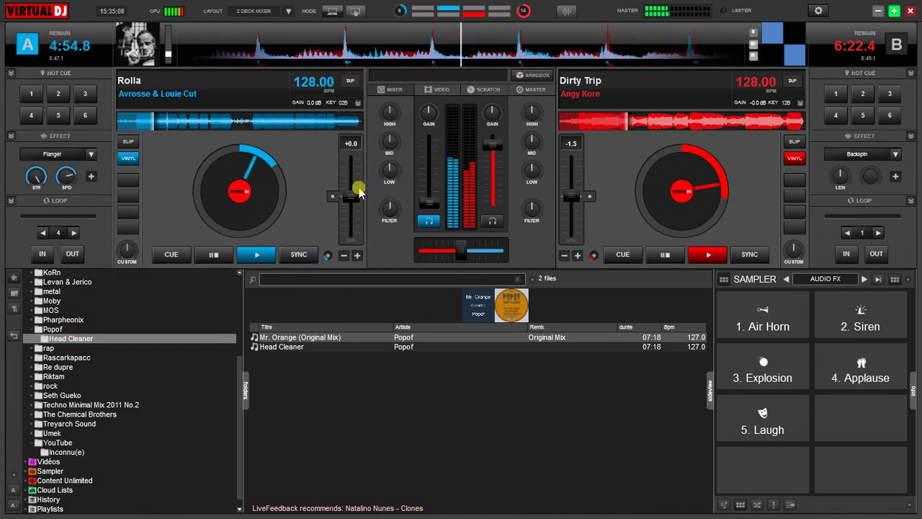
{"action": "mouse_move", "coordinate": [350, 200]}
{"action": "left_mouse_down"}
{"action": "mouse_move", "coordinate": [352, 181]}
{"action": "mouse_move", "coordinate": [350, 234]}
{"action": "mouse_move", "coordinate": [347, 199]}
{"action": "left_mouse_up"}
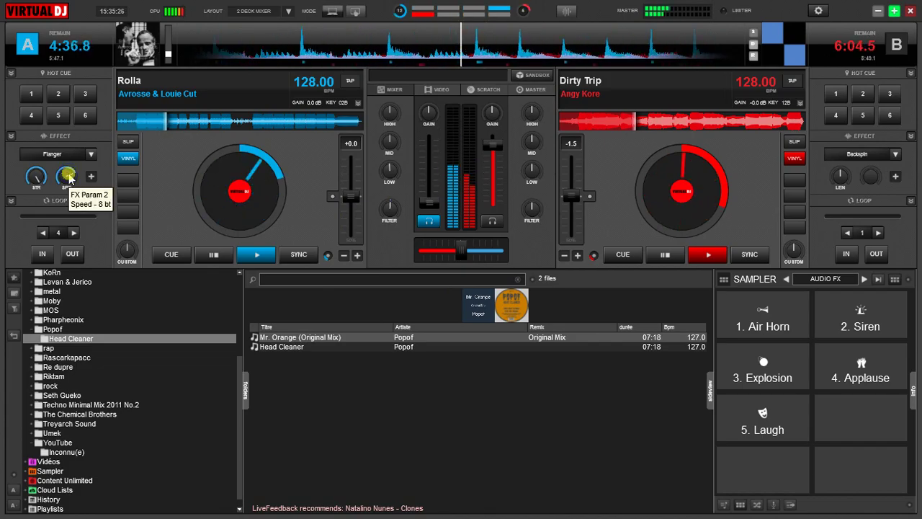
{"action": "left_click", "coordinate": [61, 367]}
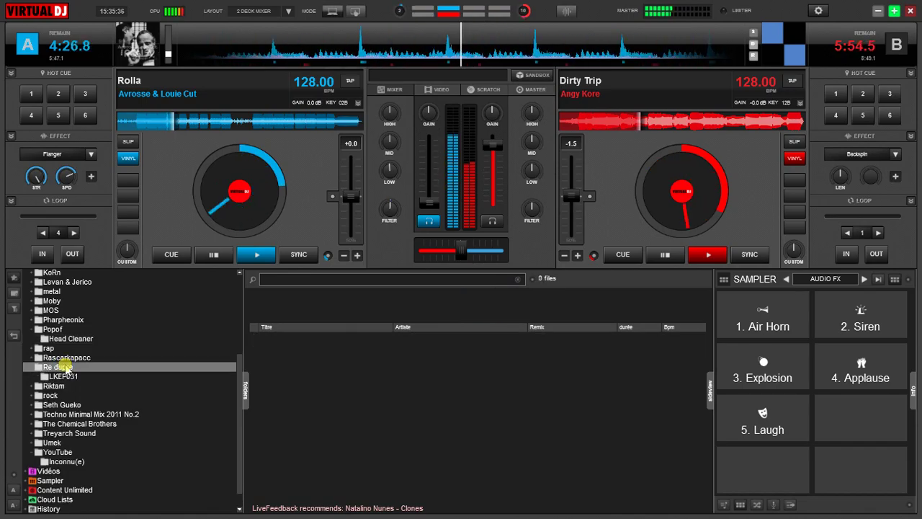
{"action": "left_click", "coordinate": [62, 338]}
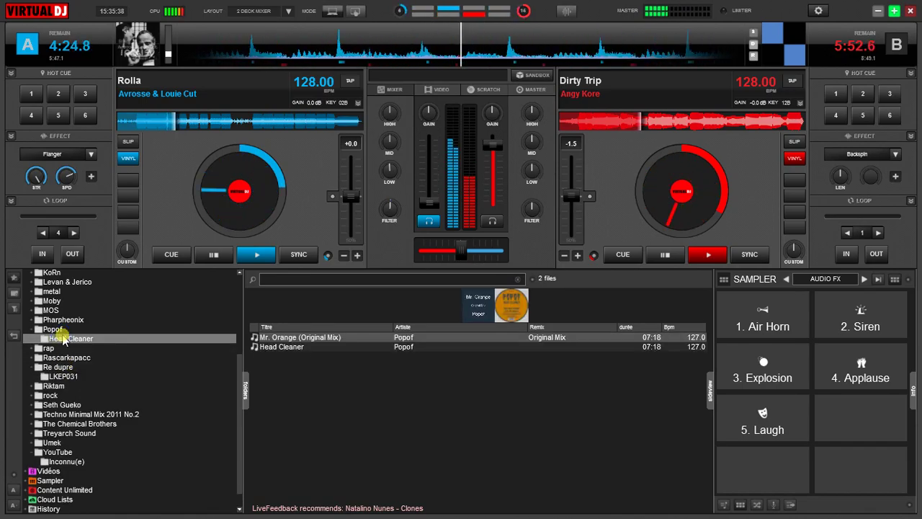
{"action": "left_click_drag", "start_coordinate": [480, 317], "coordinate": [258, 189]}
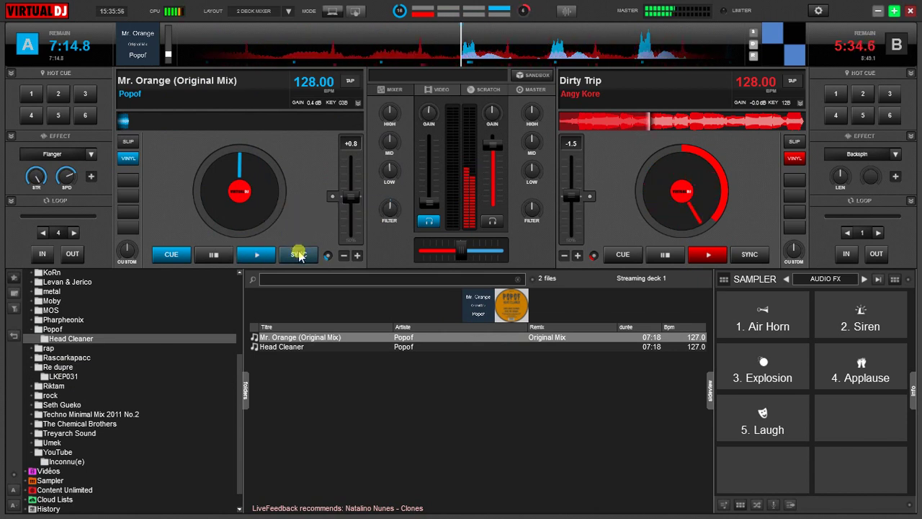
Step: Start Mr. Orange on deck A in sync with deck B, and bring it in with a raised filter and near-maximum volume
{"action": "left_click", "coordinate": [248, 257]}
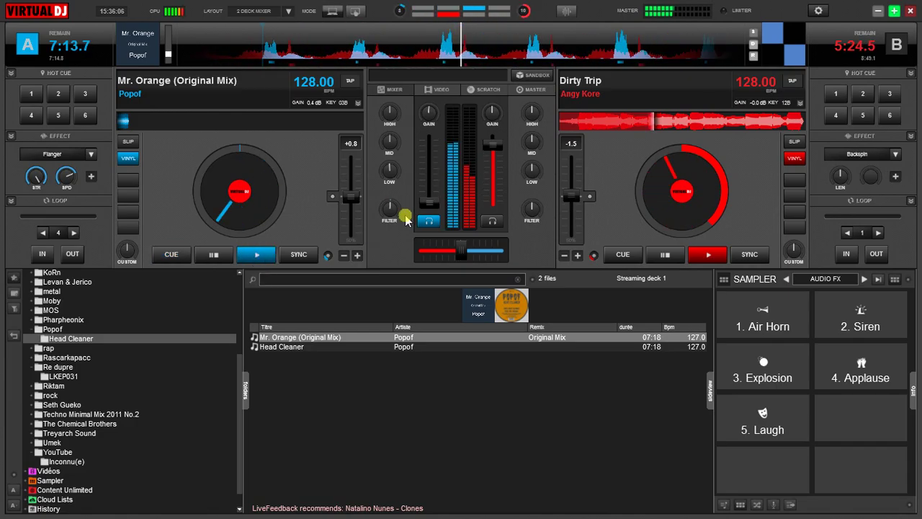
{"action": "left_click", "coordinate": [300, 254]}
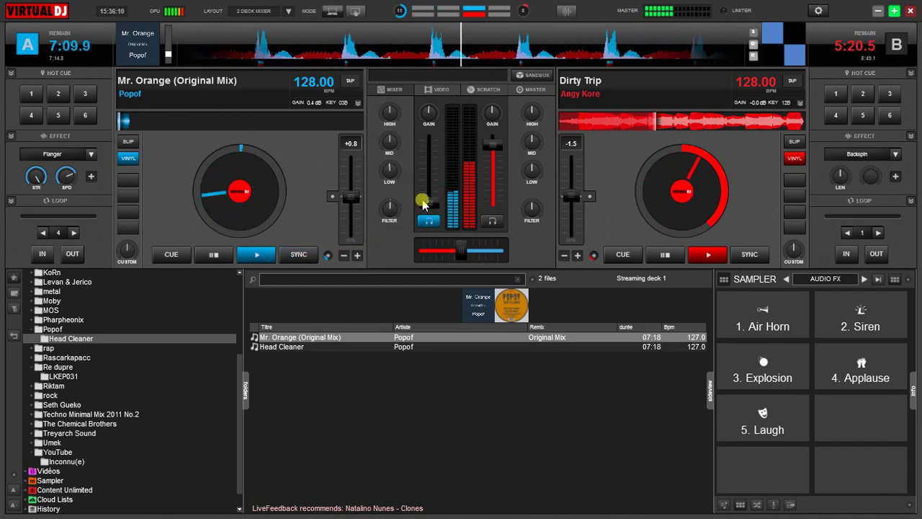
{"action": "left_click_drag", "start_coordinate": [424, 202], "coordinate": [425, 176]}
{"action": "left_click_drag", "start_coordinate": [391, 202], "coordinate": [428, 142]}
{"action": "left_click", "coordinate": [307, 259]}
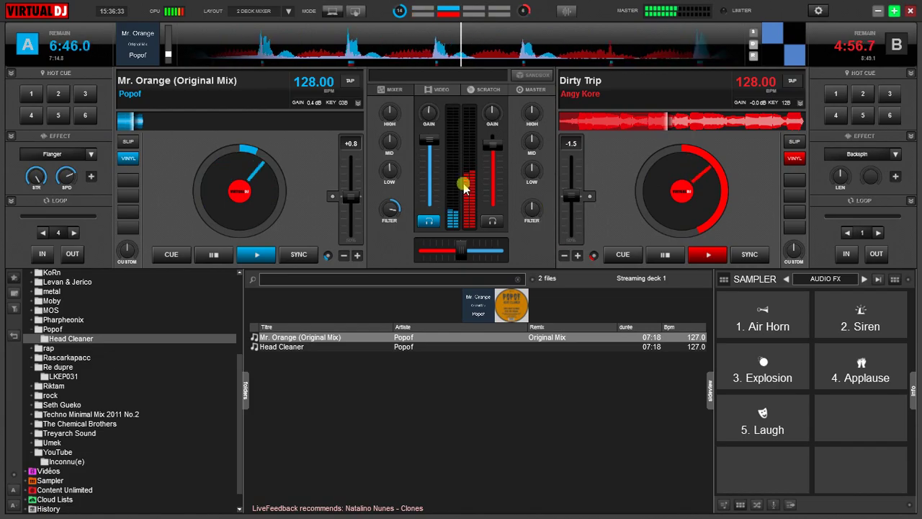
Step: Return deck A's filter to neutral and fade Dirty Trip on deck B out completely
{"action": "left_click_drag", "start_coordinate": [431, 141], "coordinate": [489, 151]}
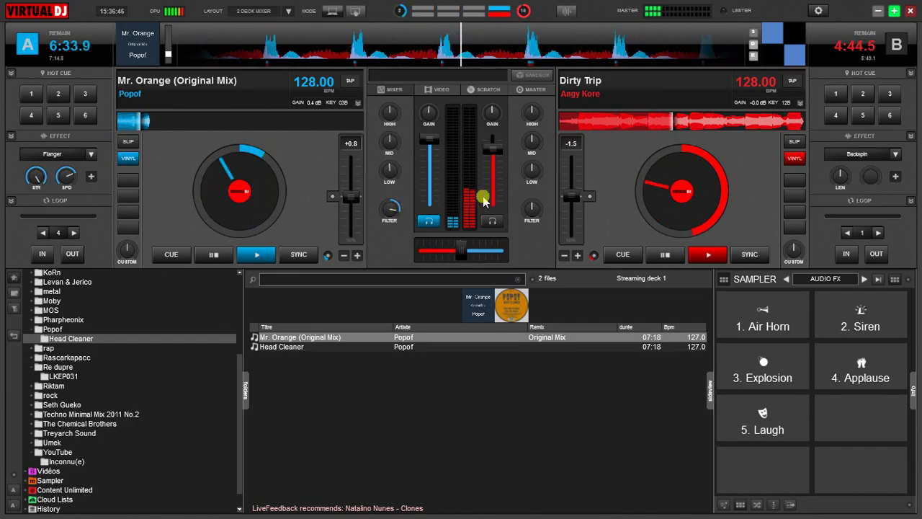
{"action": "mouse_move", "coordinate": [535, 211]}
{"action": "left_mouse_down"}
{"action": "mouse_move", "coordinate": [546, 188]}
{"action": "mouse_move", "coordinate": [533, 210]}
{"action": "left_mouse_up"}
{"action": "left_click_drag", "start_coordinate": [395, 215], "coordinate": [353, 206]}
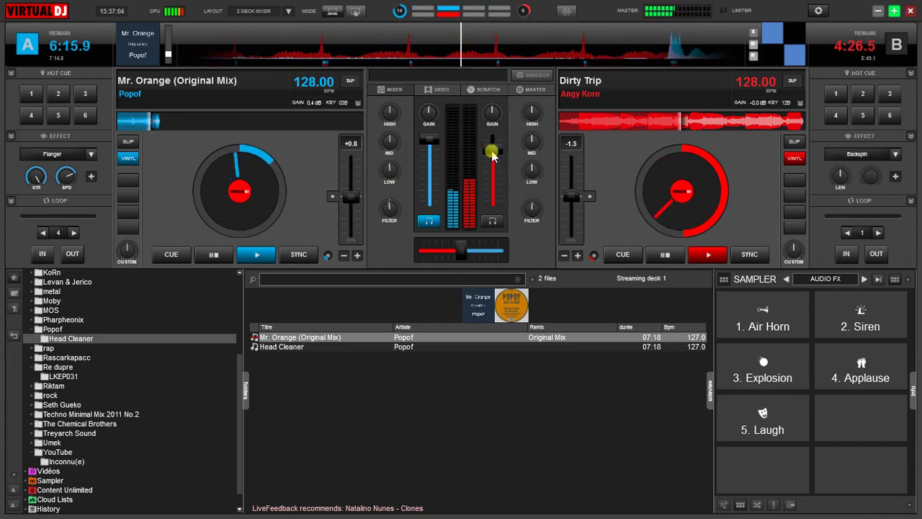
{"action": "left_click_drag", "start_coordinate": [492, 154], "coordinate": [494, 237]}
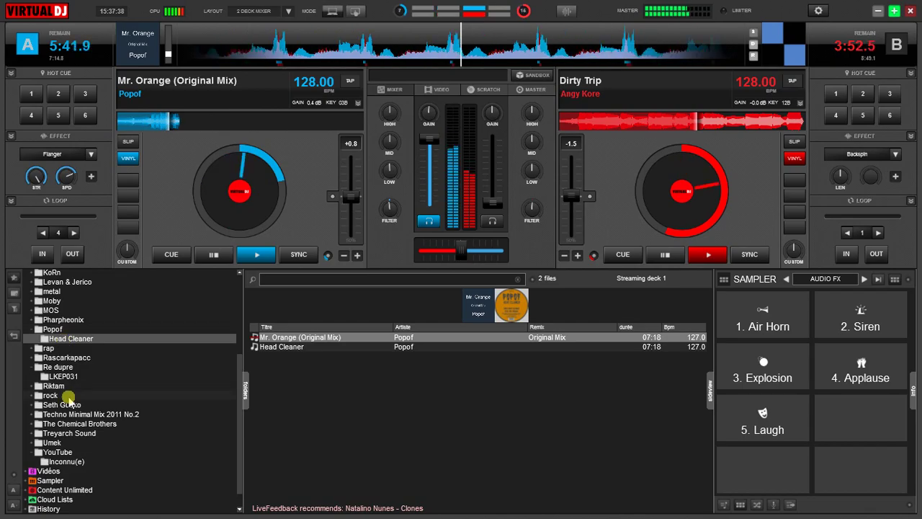
Step: Find Cycloops in the YouTube folder and load it onto deck B
{"action": "left_click", "coordinate": [64, 461]}
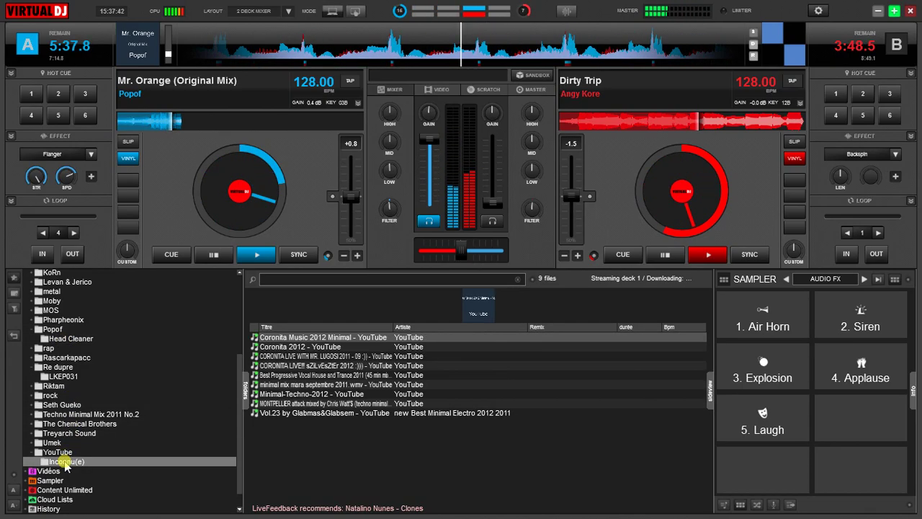
{"action": "left_click", "coordinate": [286, 349]}
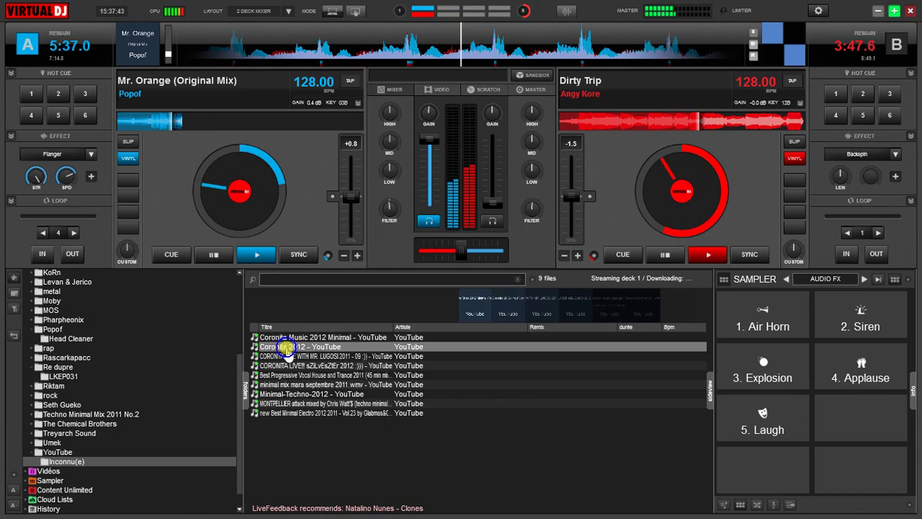
{"action": "left_click", "coordinate": [52, 451]}
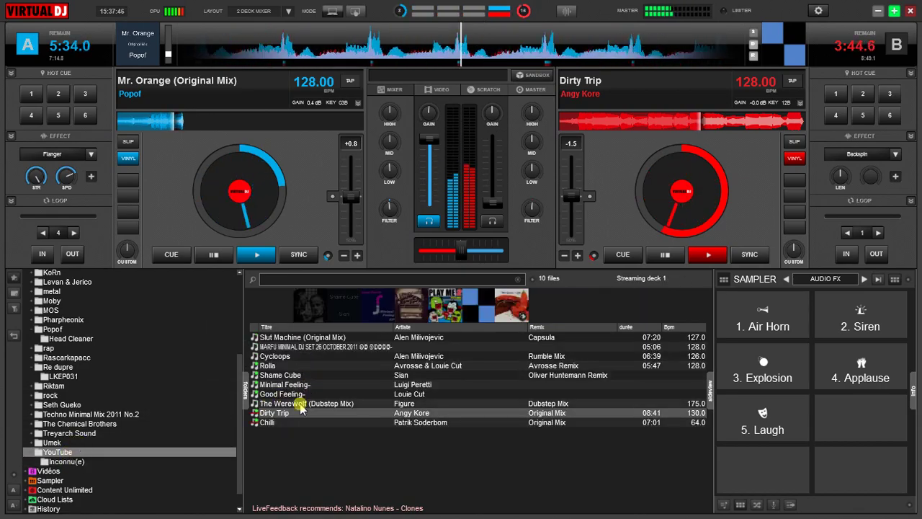
{"action": "left_click", "coordinate": [294, 365]}
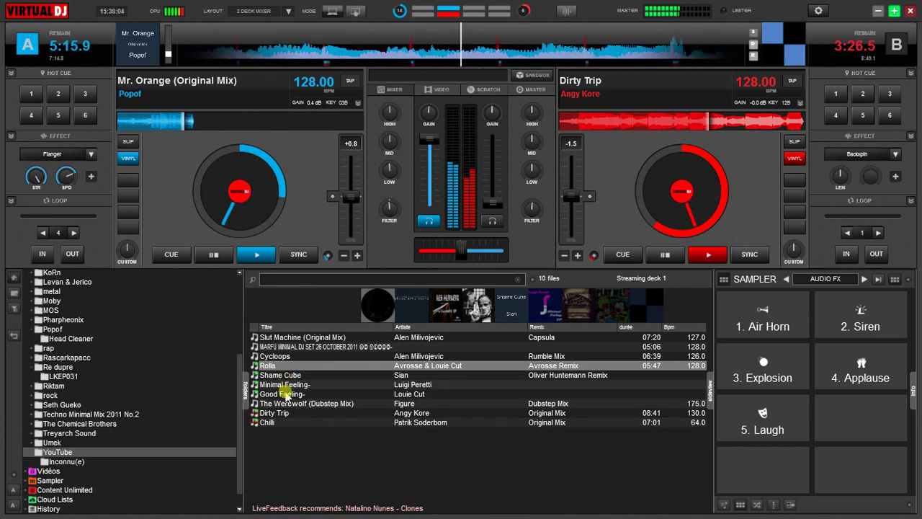
{"action": "left_click", "coordinate": [286, 357]}
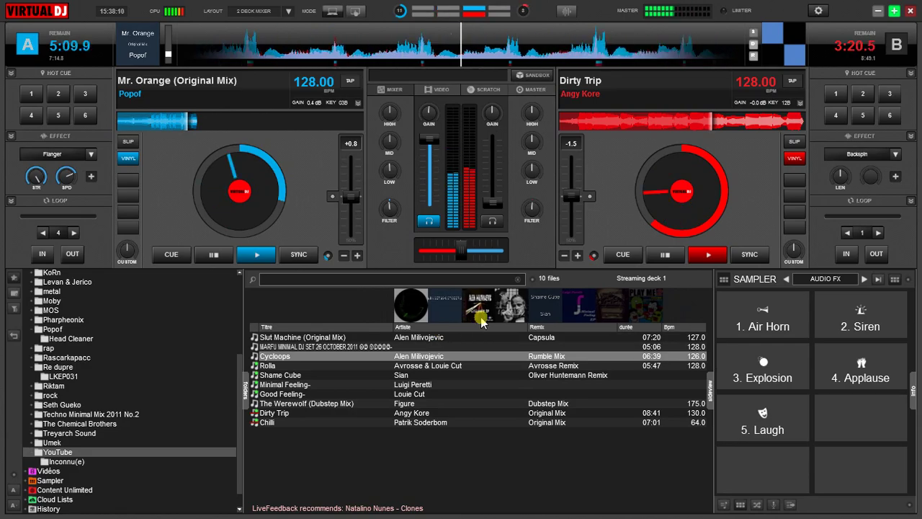
{"action": "left_click_drag", "start_coordinate": [367, 355], "coordinate": [637, 182]}
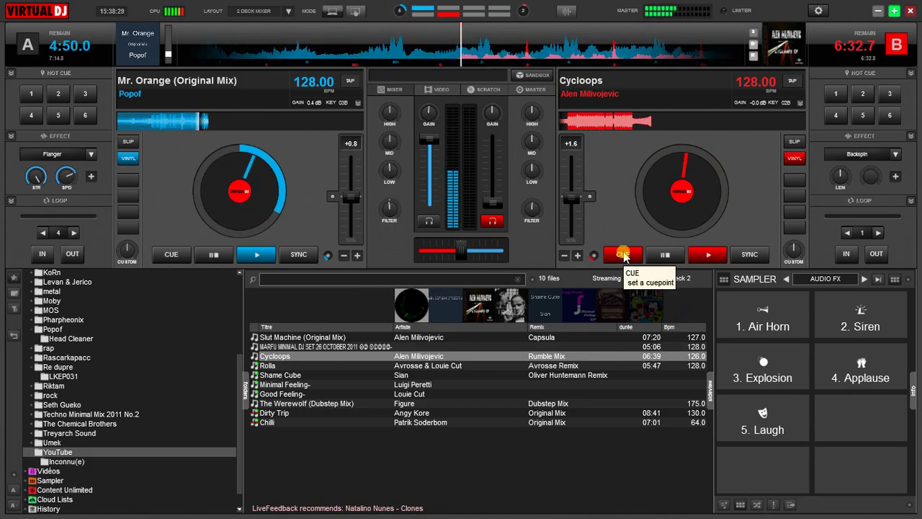
Step: Look at the video mixing controls, return to the audio mixer and inspect deck B's filter
{"action": "left_click", "coordinate": [447, 92]}
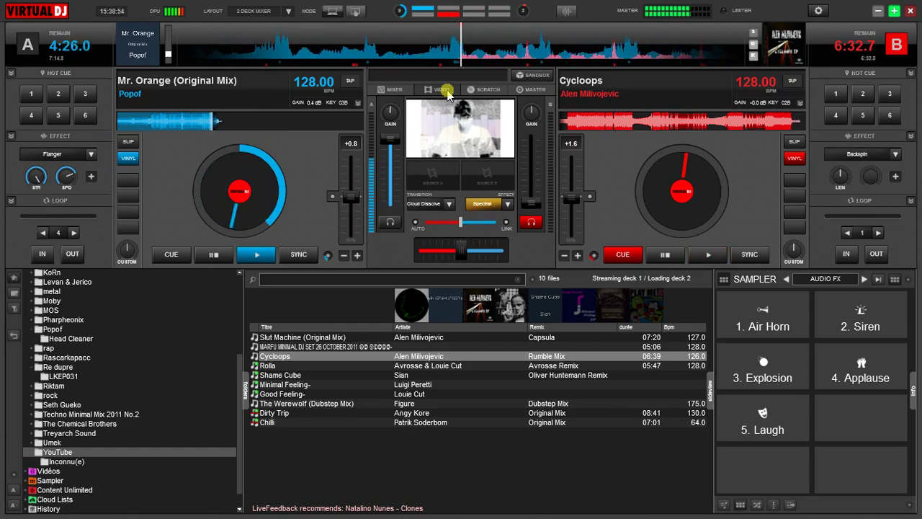
{"action": "left_click", "coordinate": [404, 91]}
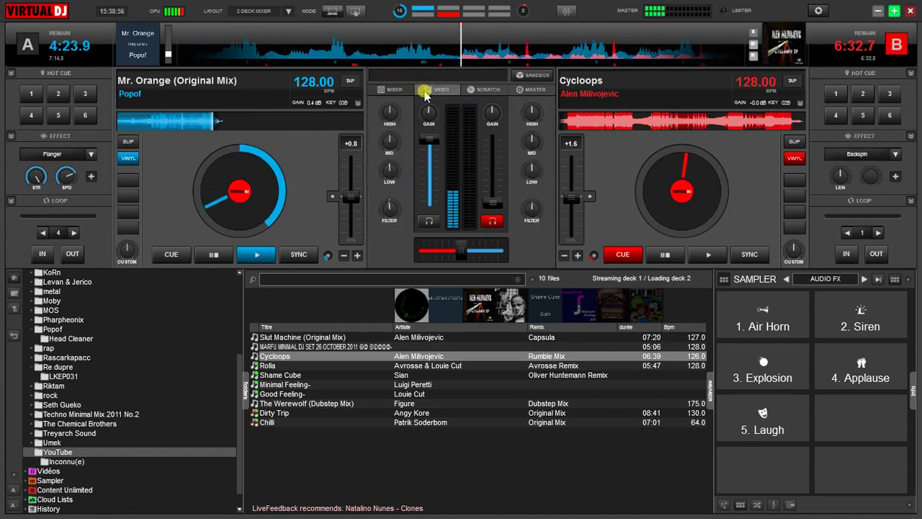
{"action": "left_click", "coordinate": [425, 94]}
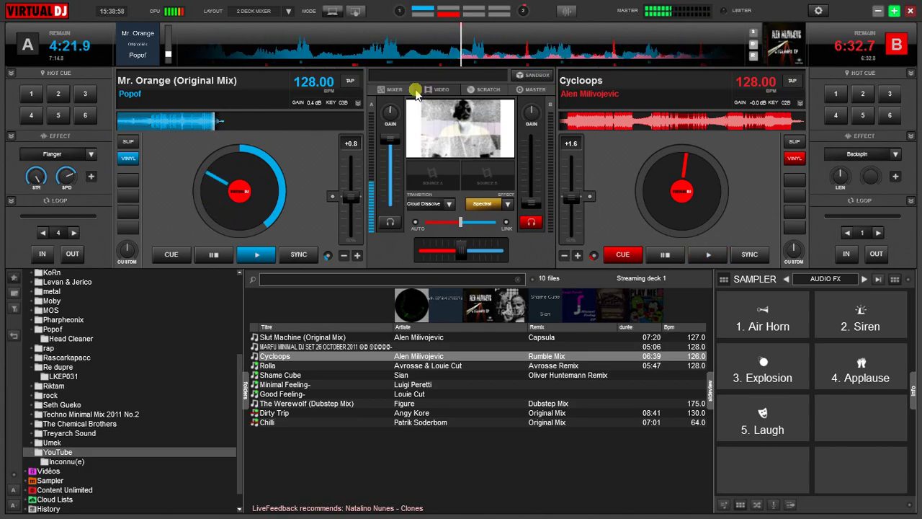
{"action": "left_click", "coordinate": [403, 92]}
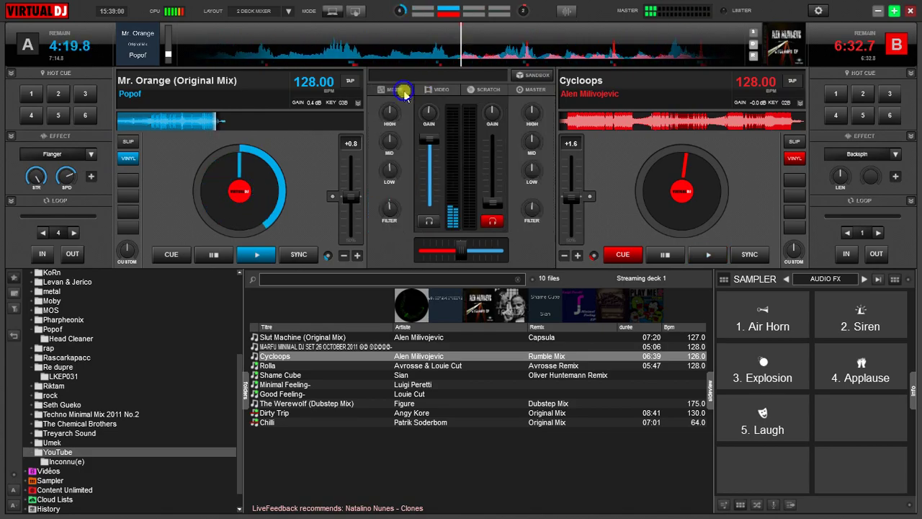
{"action": "mouse_move", "coordinate": [530, 213]}
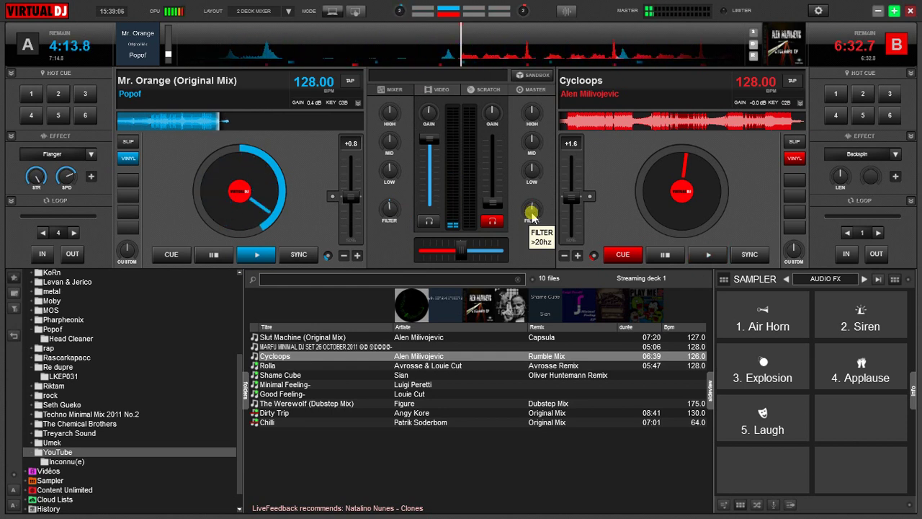
Step: Play the Applause sample and lower the sampler volumes of Air Horn, Siren, Explosion and Laugh to about half or less
{"action": "left_click", "coordinate": [708, 255]}
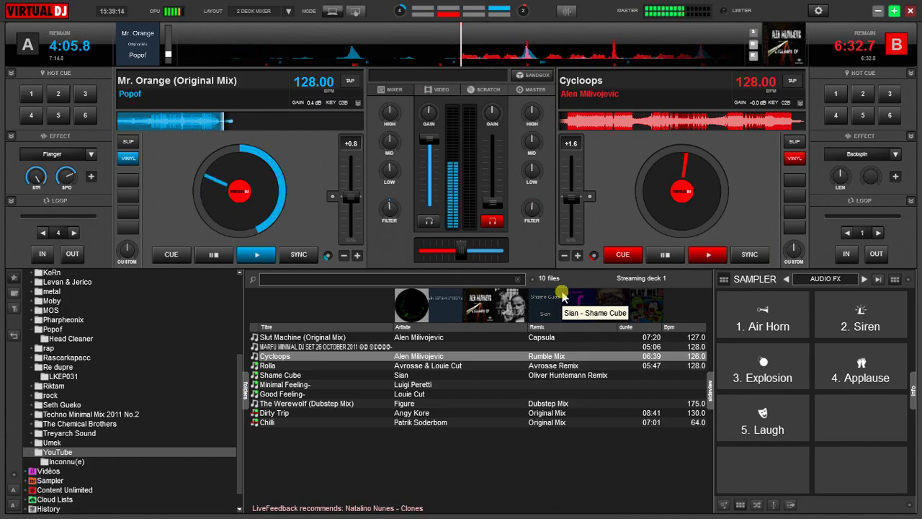
{"action": "left_click", "coordinate": [859, 369]}
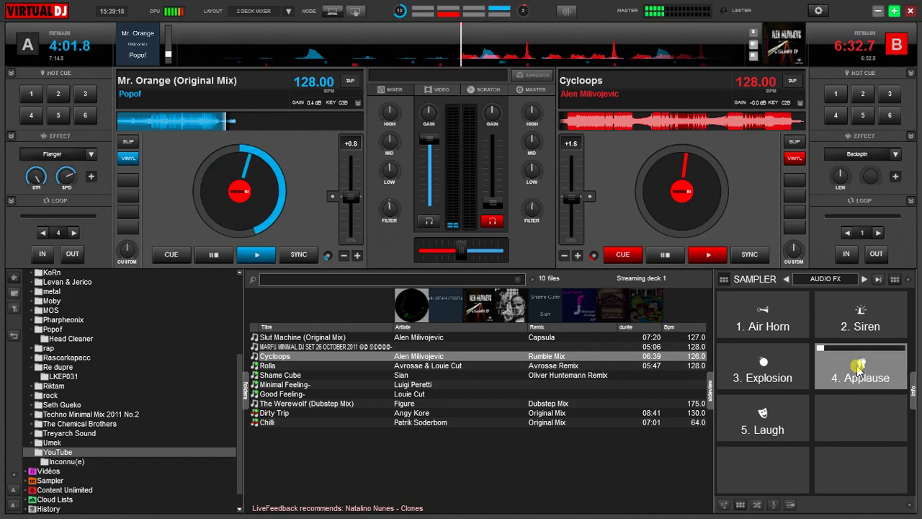
{"action": "left_click", "coordinate": [894, 279]}
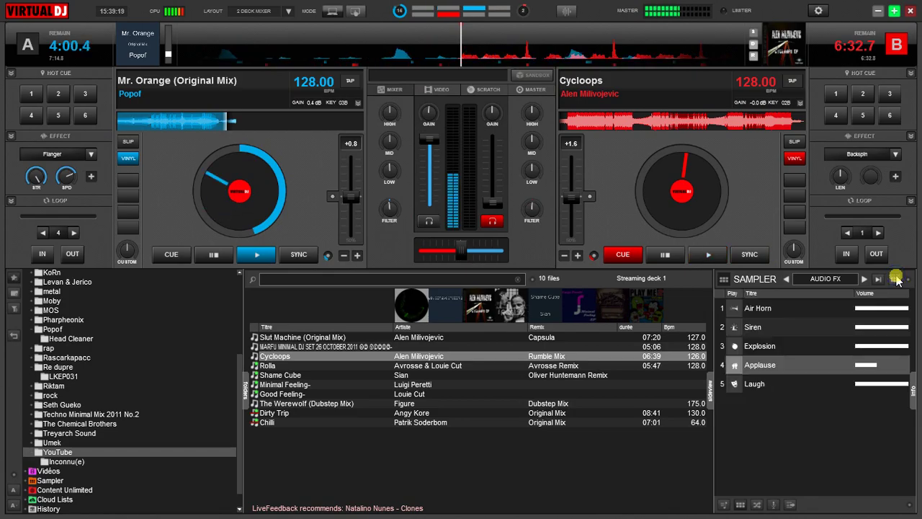
{"action": "left_click", "coordinate": [871, 310]}
{"action": "left_click", "coordinate": [874, 326]}
{"action": "left_click", "coordinate": [874, 346]}
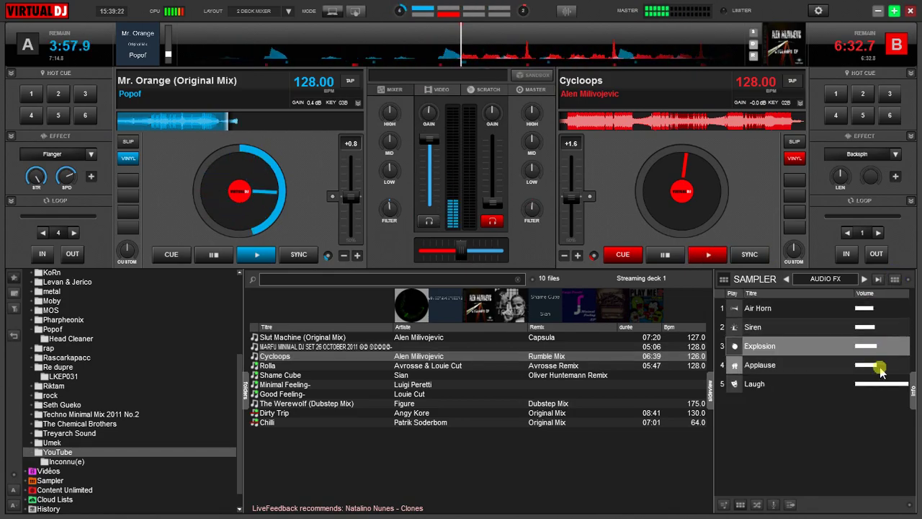
{"action": "left_click", "coordinate": [880, 384]}
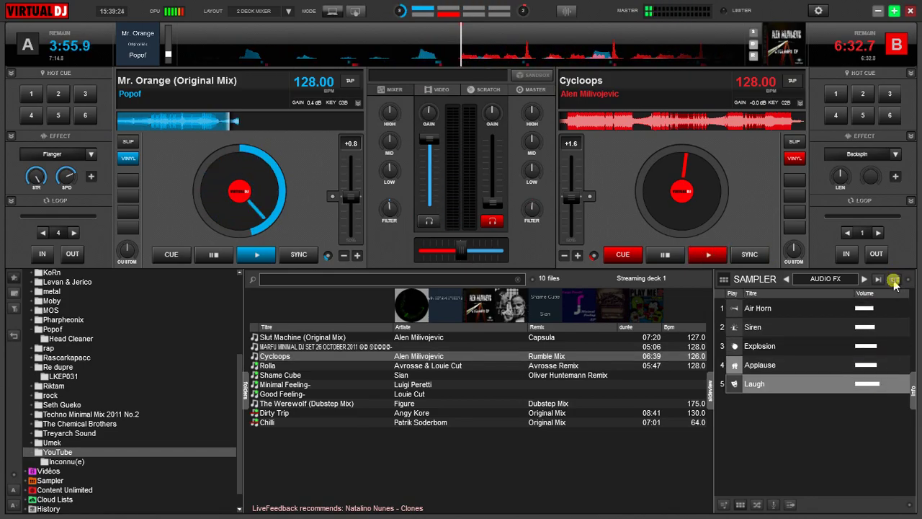
{"action": "left_click", "coordinate": [893, 280]}
Step: Trigger the Air Horn, Laugh, Explosion and Applause samples over Mr. Orange, and return deck A's filter to neutral
{"action": "left_click", "coordinate": [783, 339]}
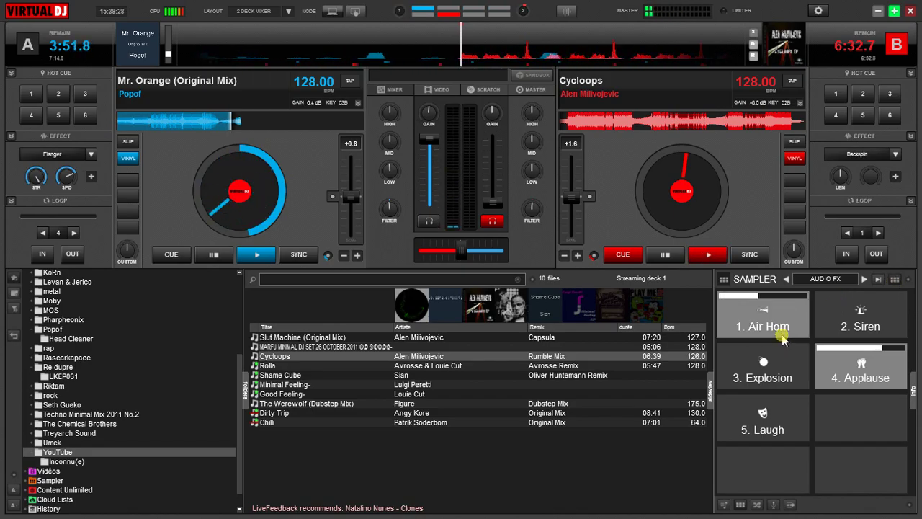
{"action": "left_click", "coordinate": [768, 428]}
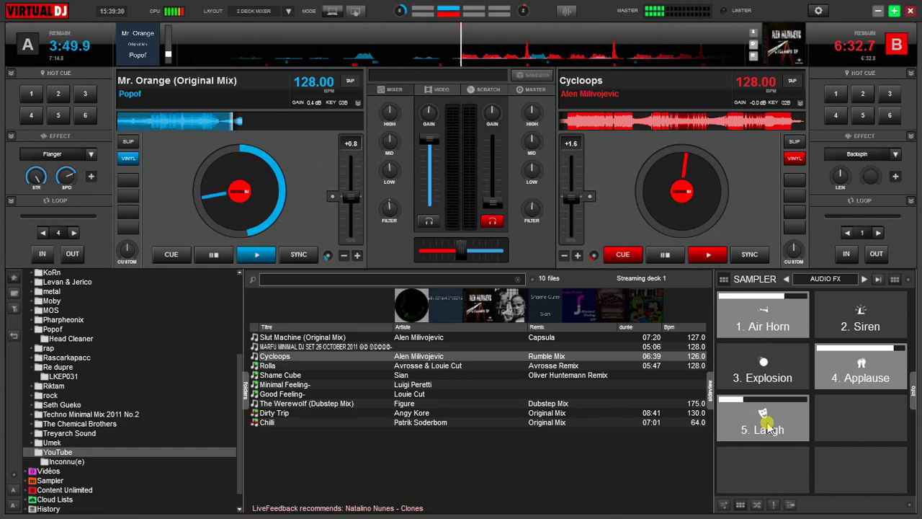
{"action": "left_click", "coordinate": [768, 379]}
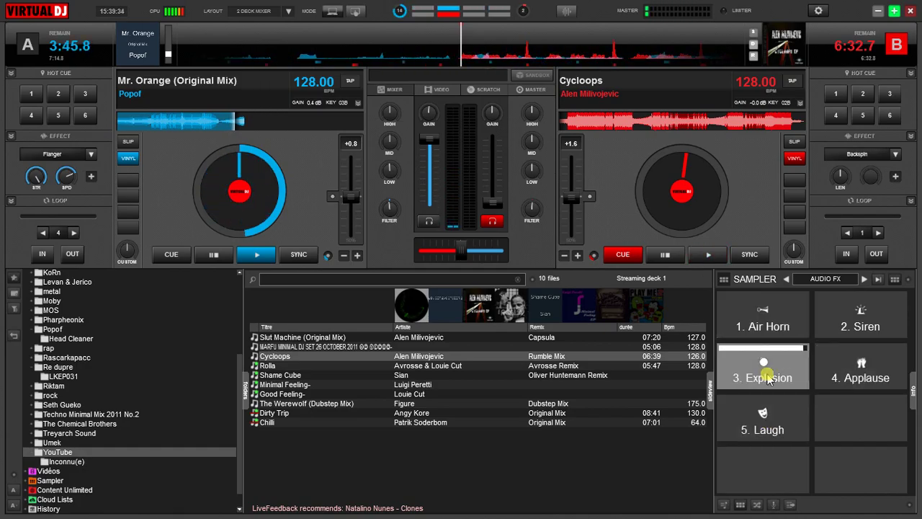
{"action": "left_click", "coordinate": [768, 379]}
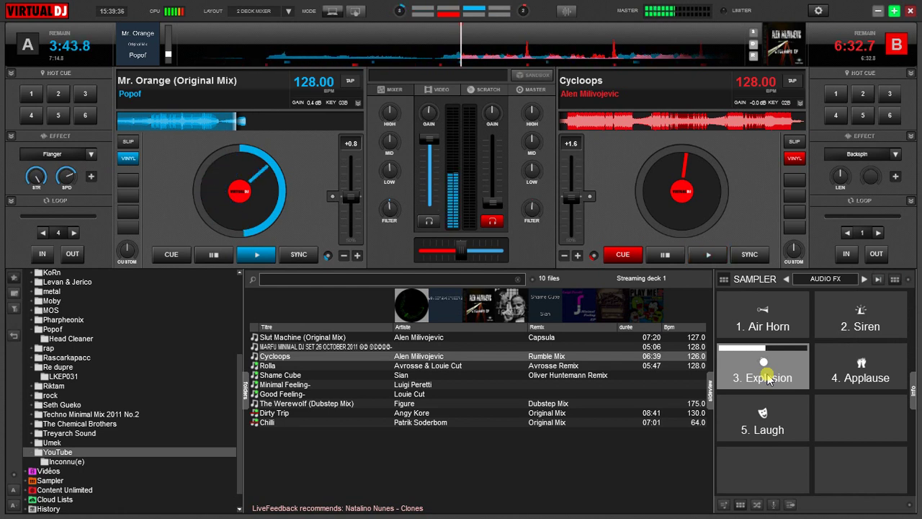
{"action": "left_click", "coordinate": [768, 379]}
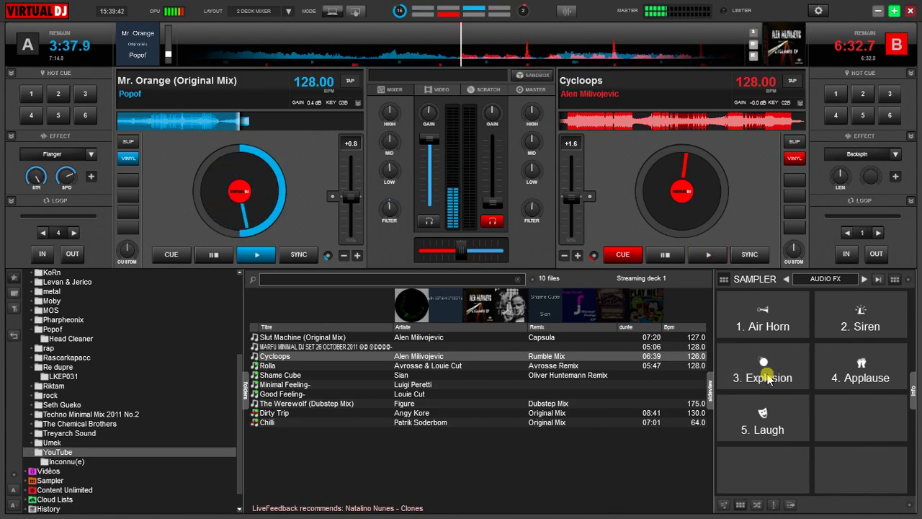
{"action": "left_click", "coordinate": [850, 377]}
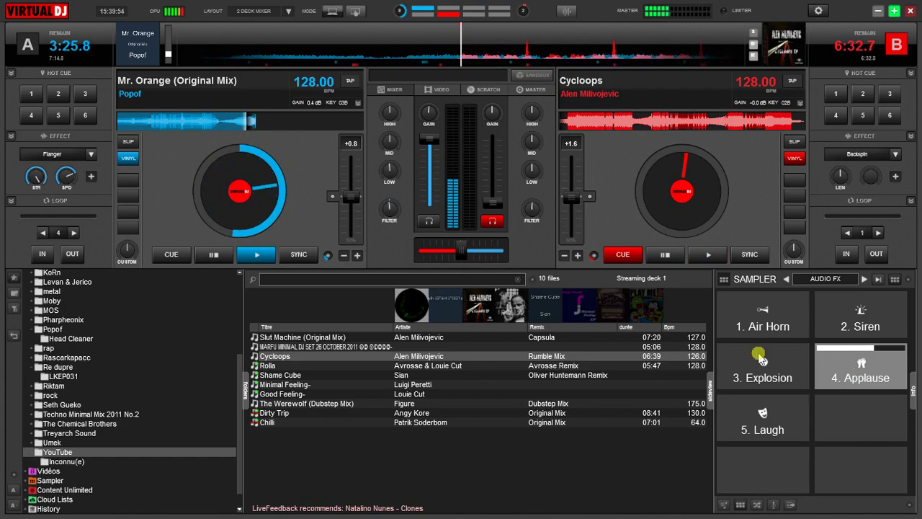
{"action": "mouse_move", "coordinate": [392, 206]}
{"action": "left_mouse_down"}
{"action": "mouse_move", "coordinate": [418, 182]}
{"action": "mouse_move", "coordinate": [412, 205]}
{"action": "mouse_move", "coordinate": [402, 170]}
{"action": "mouse_move", "coordinate": [402, 215]}
{"action": "left_mouse_up"}
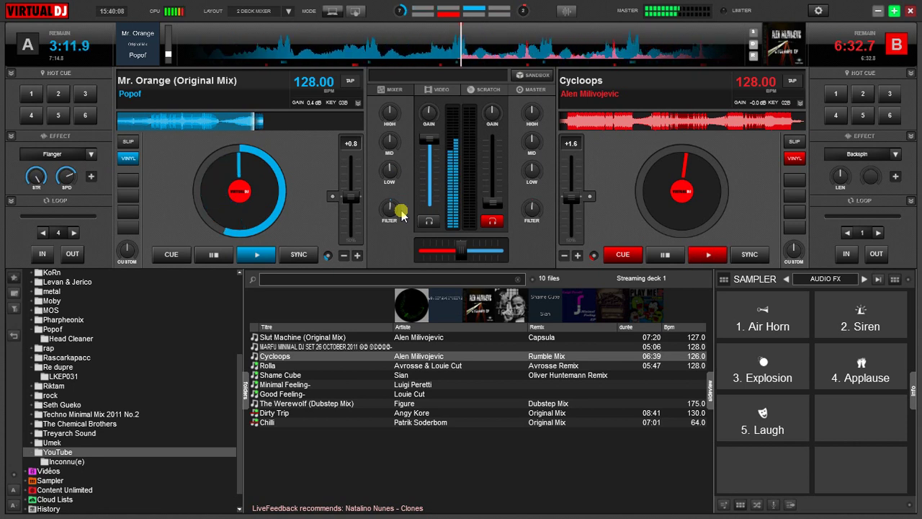
Step: Skip Cycloops on deck B ahead to about 4:31 remaining and turn off headphone monitoring on both decks
{"action": "left_click", "coordinate": [633, 124]}
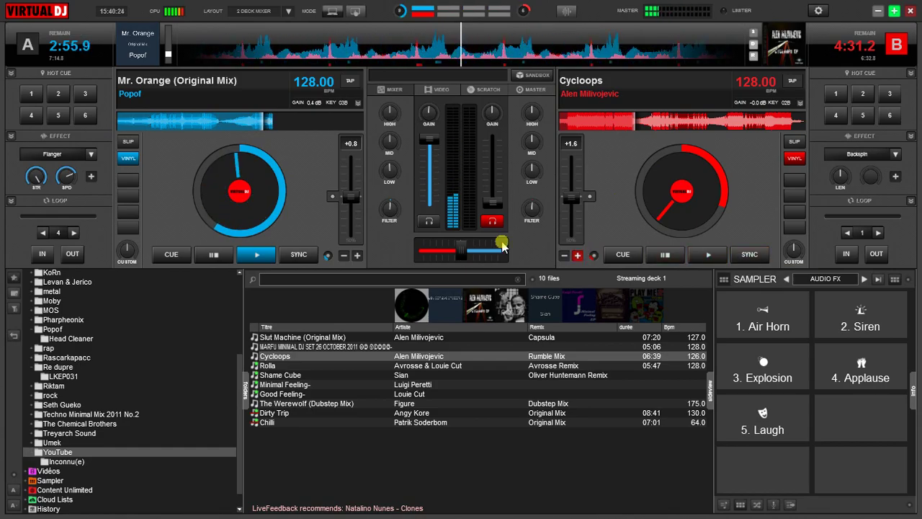
{"action": "left_click", "coordinate": [428, 221]}
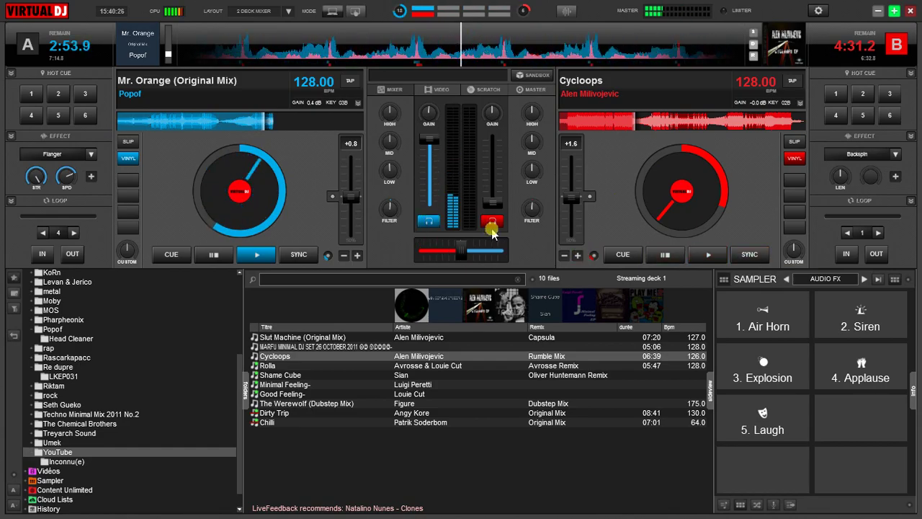
{"action": "left_click", "coordinate": [428, 220]}
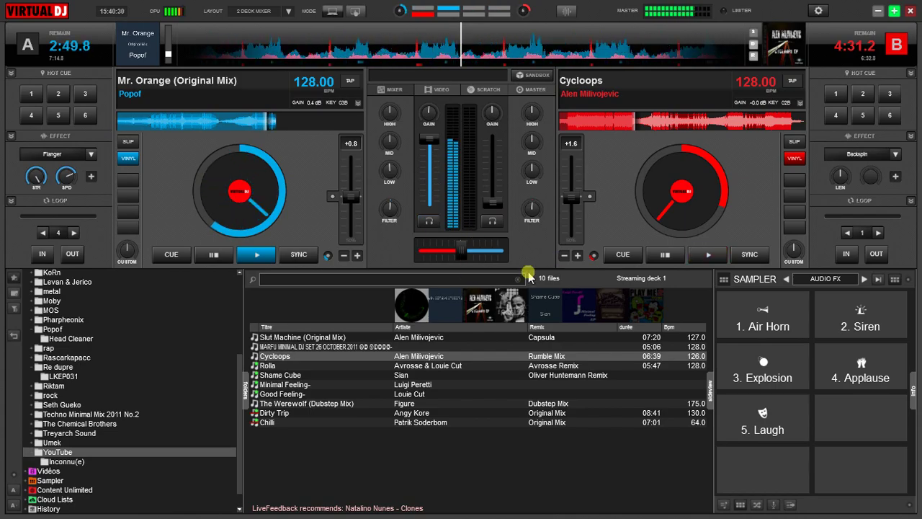
Step: With the video mixing controls shown, start Cycloops on deck B in sync with deck A and raise its volume to about half
{"action": "left_click", "coordinate": [445, 90]}
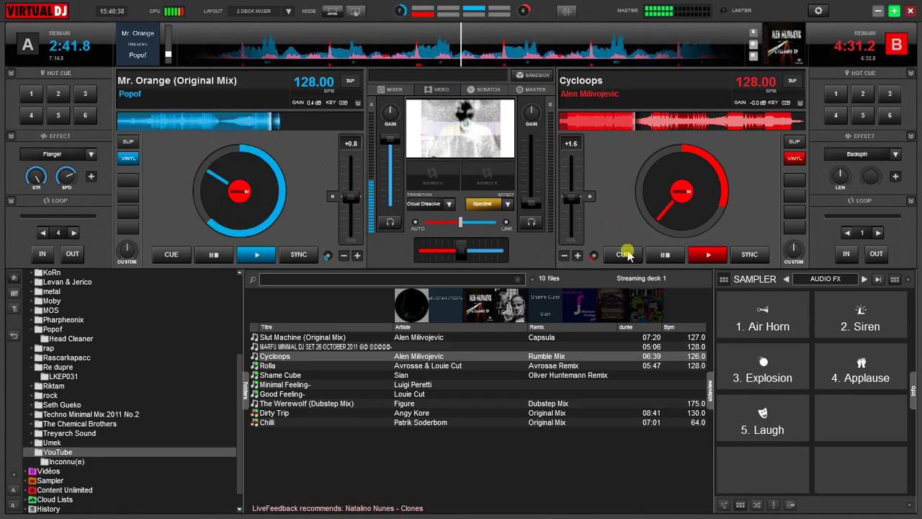
{"action": "left_click", "coordinate": [746, 258]}
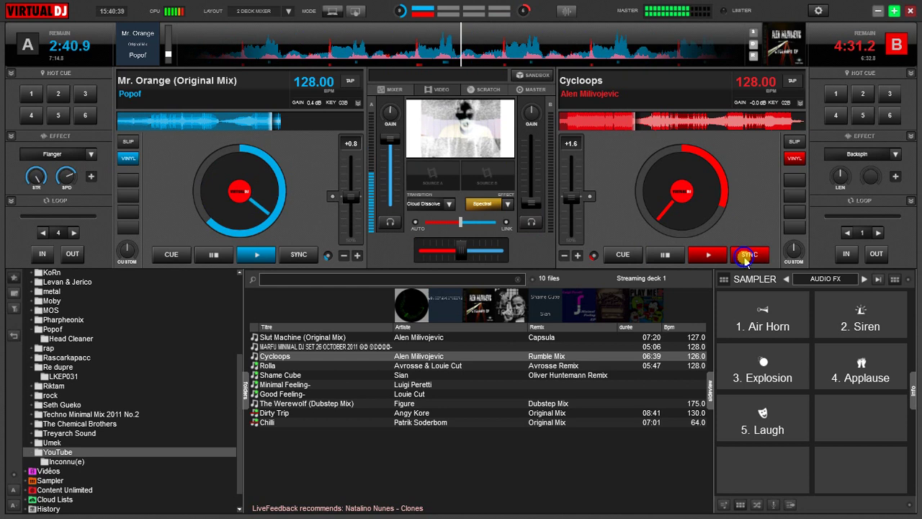
{"action": "left_click", "coordinate": [709, 255]}
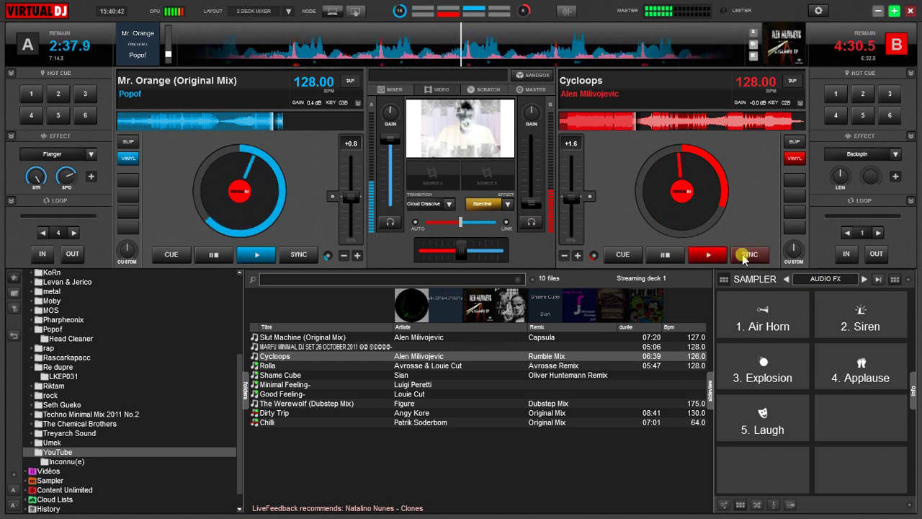
{"action": "left_click_drag", "start_coordinate": [529, 205], "coordinate": [535, 170]}
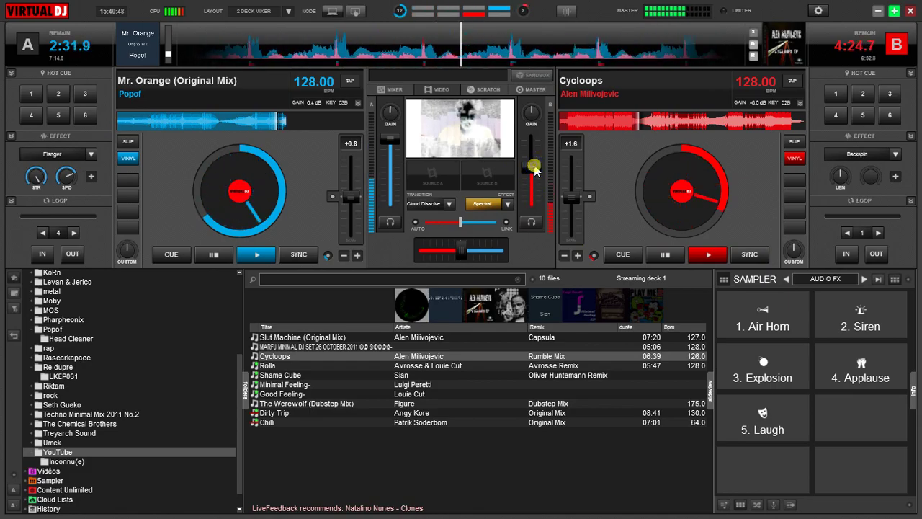
{"action": "left_click", "coordinate": [747, 255]}
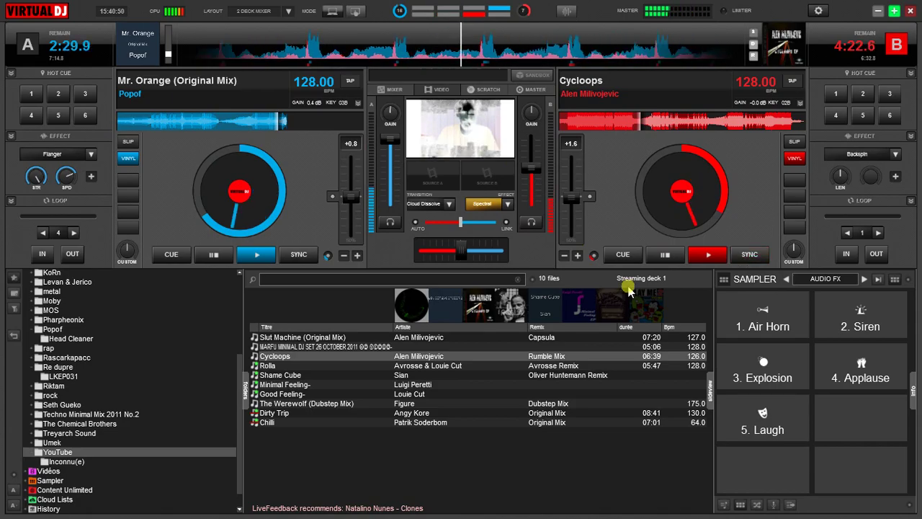
Step: In the audio mixer, raise deck B to full volume and fade Mr. Orange on deck A out completely
{"action": "left_click", "coordinate": [403, 89]}
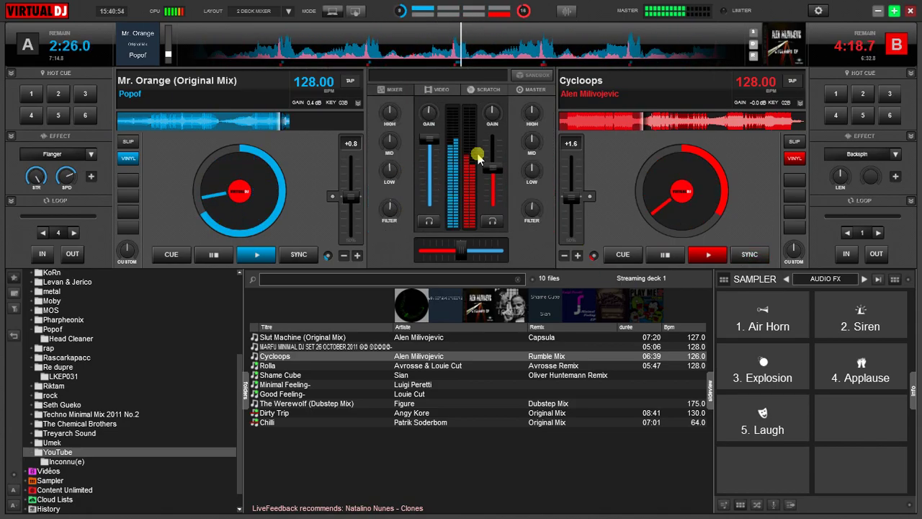
{"action": "left_click_drag", "start_coordinate": [489, 165], "coordinate": [493, 139]}
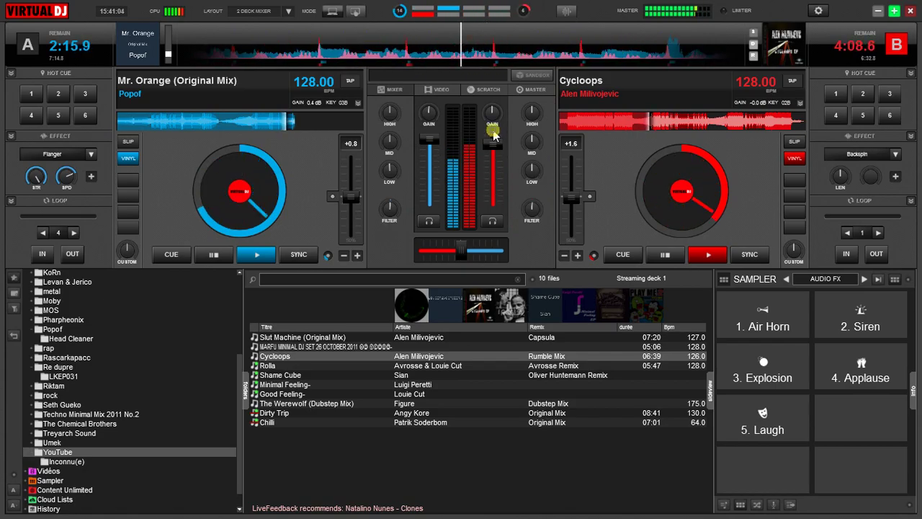
{"action": "left_click_drag", "start_coordinate": [431, 139], "coordinate": [431, 214]}
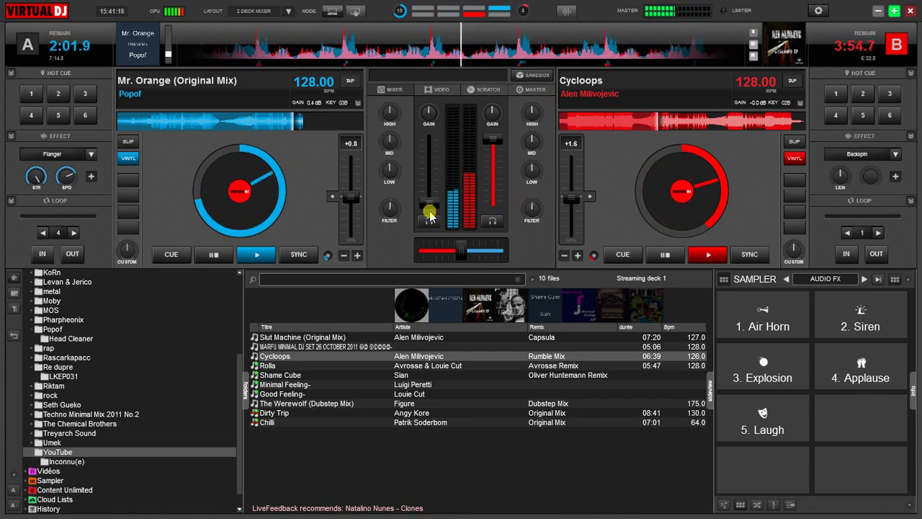
Step: Monitor deck A in the headphones and adjust Mr. Orange's playback position with the platter and waveform
{"action": "left_click", "coordinate": [430, 219]}
{"action": "left_click_drag", "start_coordinate": [296, 206], "coordinate": [238, 224]}
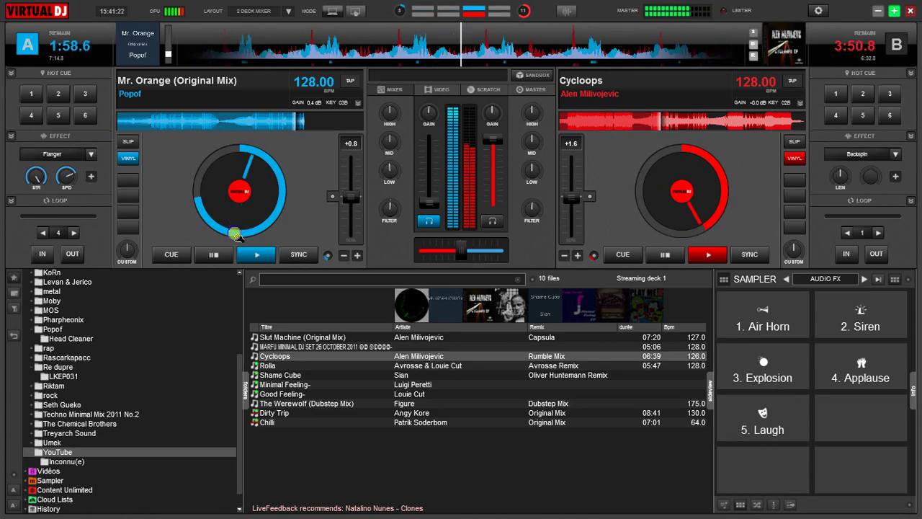
{"action": "left_click", "coordinate": [282, 125]}
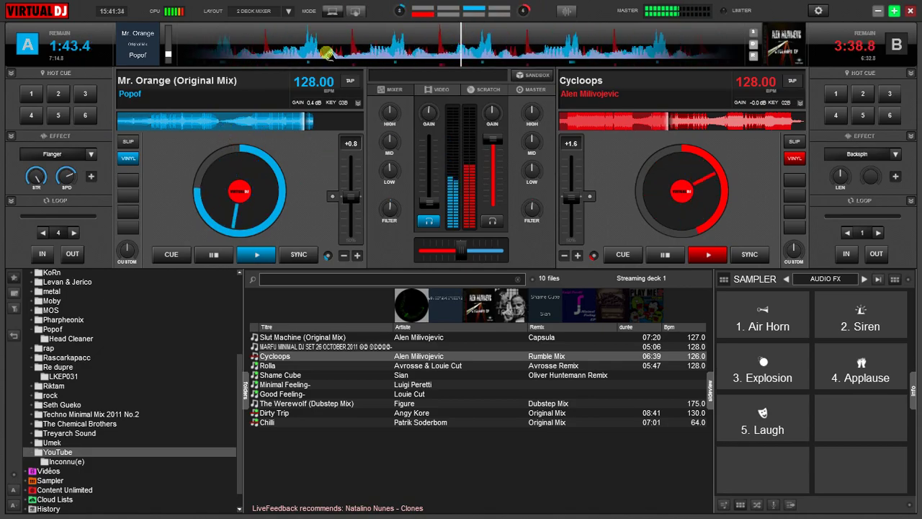
Step: Trigger the Applause, Siren, Air Horn, Explosion and Laugh samples over Cycloops
{"action": "left_click", "coordinate": [836, 364]}
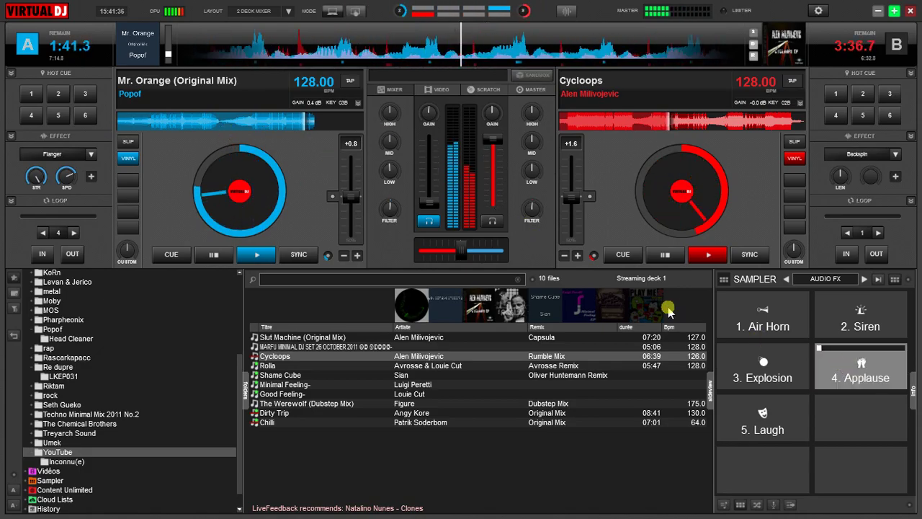
{"action": "left_click", "coordinate": [869, 326]}
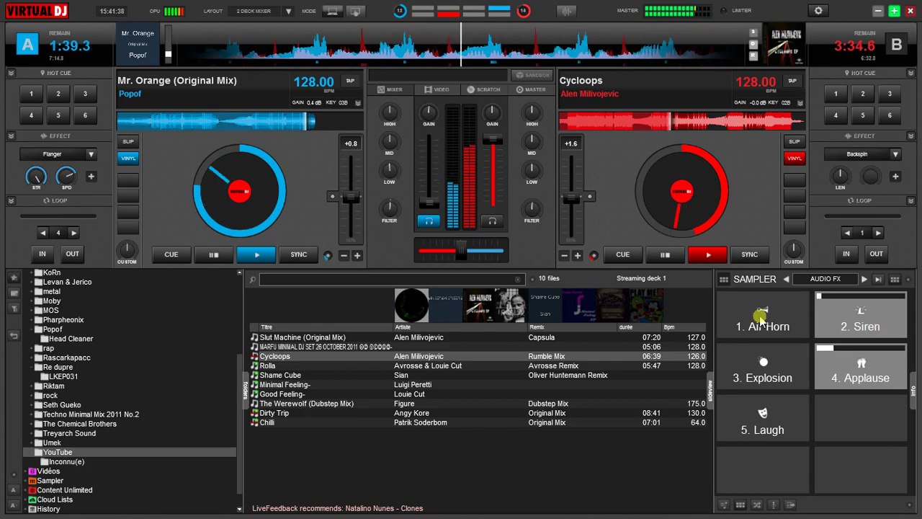
{"action": "left_click", "coordinate": [762, 317]}
{"action": "left_click", "coordinate": [758, 376]}
{"action": "left_click", "coordinate": [757, 417]}
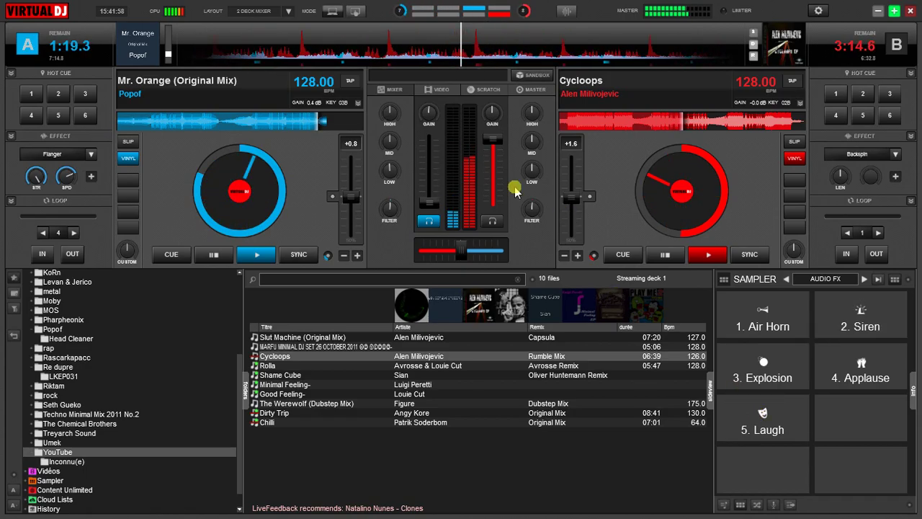
Step: Lower deck B's volume slightly below full level while Cycloops plays
{"action": "mouse_move", "coordinate": [493, 142]}
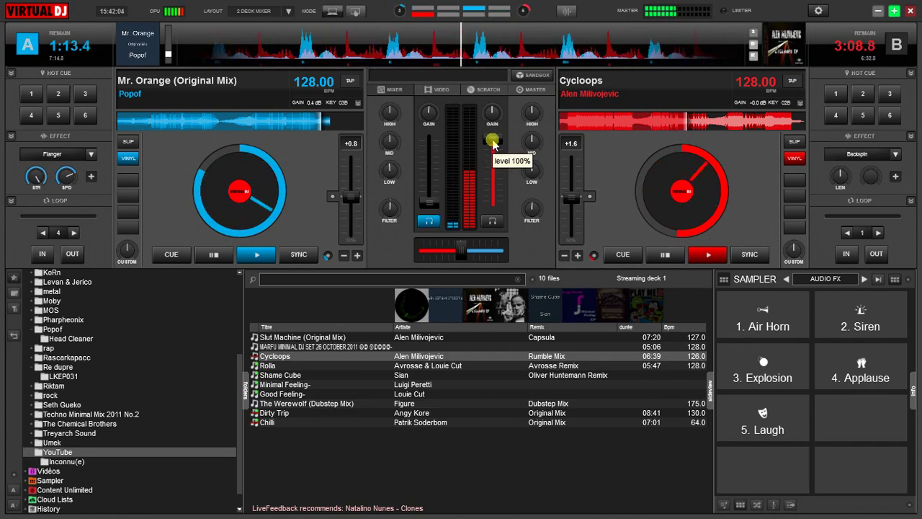
{"action": "left_click", "coordinate": [493, 144]}
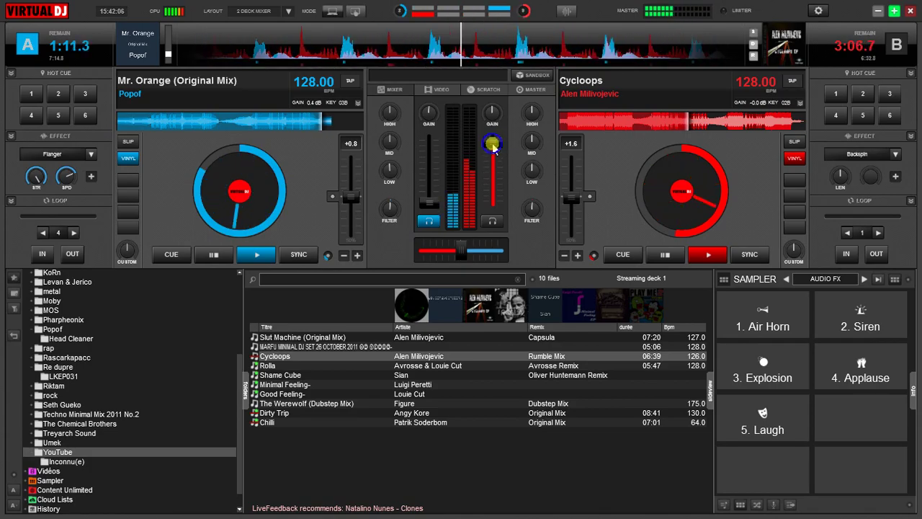
{"action": "left_click_drag", "start_coordinate": [493, 146], "coordinate": [495, 151]}
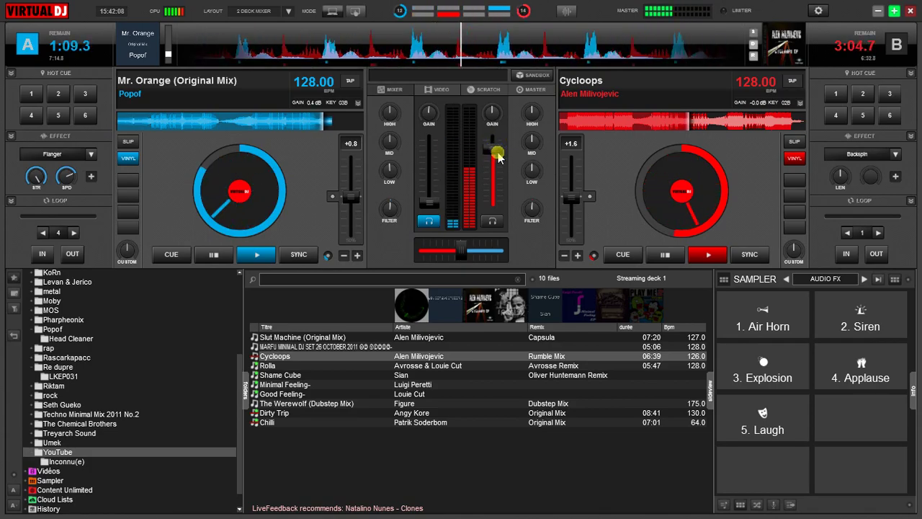
Step: Minimize VirtualDJ and stop the running screen recording from its recorder's Arrêter l'enregistrement option
{"action": "left_click", "coordinate": [878, 10]}
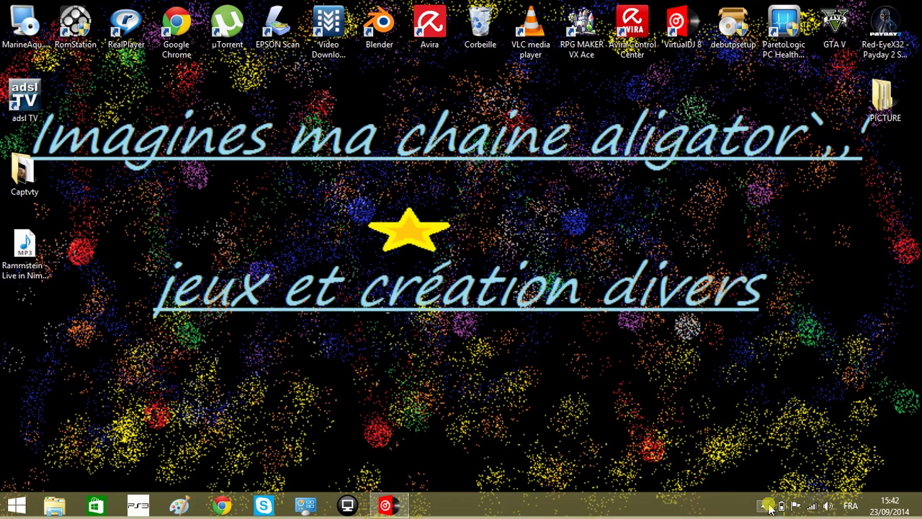
{"action": "left_click", "coordinate": [765, 505]}
{"action": "right_click", "coordinate": [762, 417]}
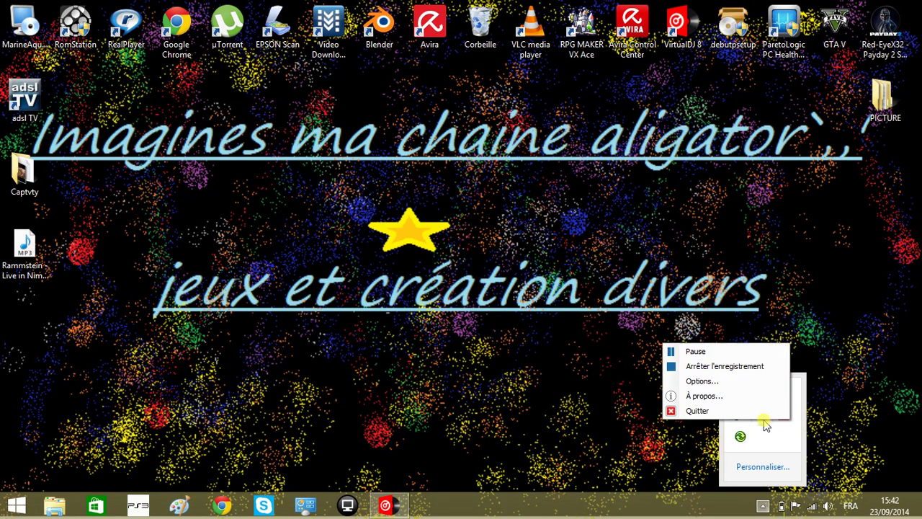
{"action": "left_click", "coordinate": [750, 370]}
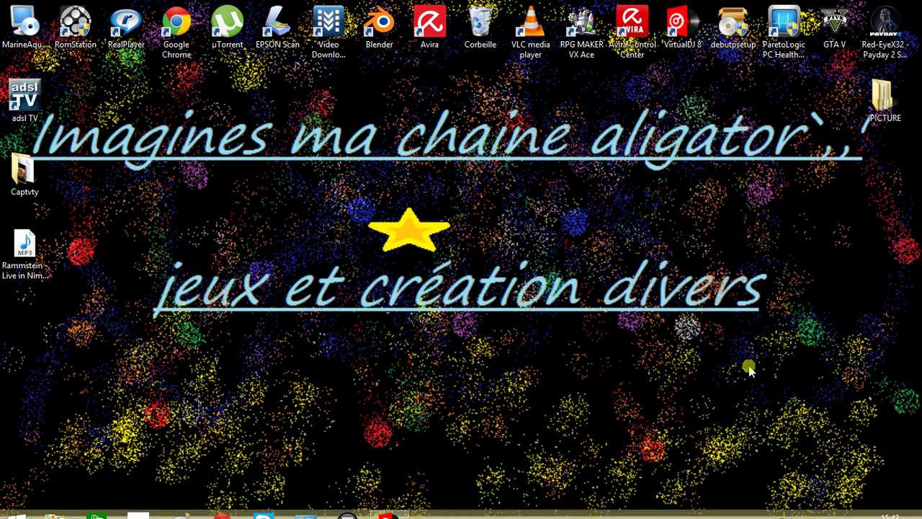